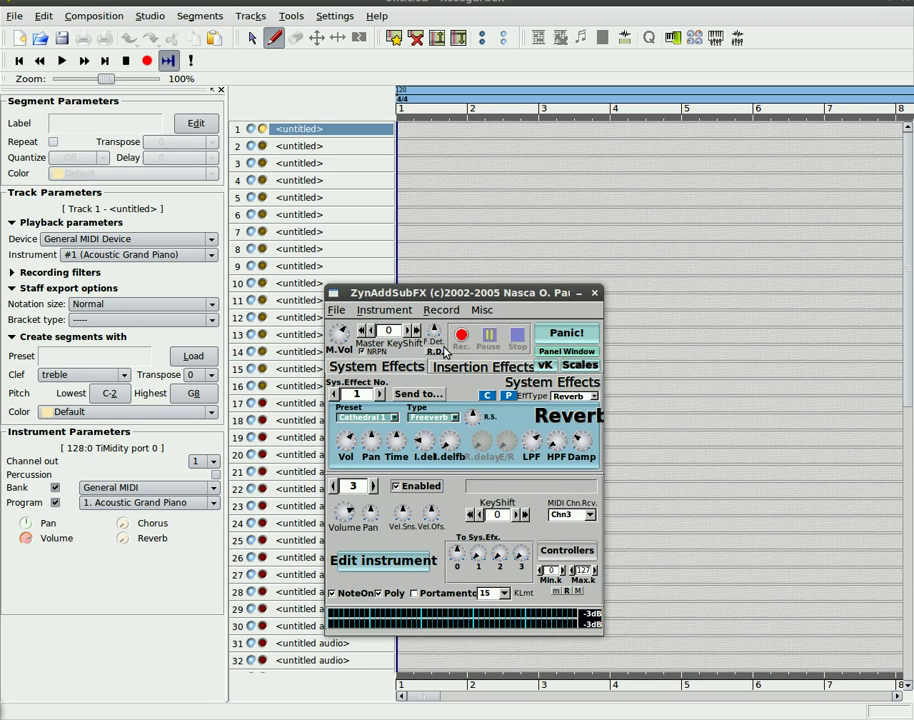
# Step the ZynAddSubFX part spinner down from part 3 to part 1, channel 1
pyautogui.click(334, 486)
pyautogui.click(334, 486)
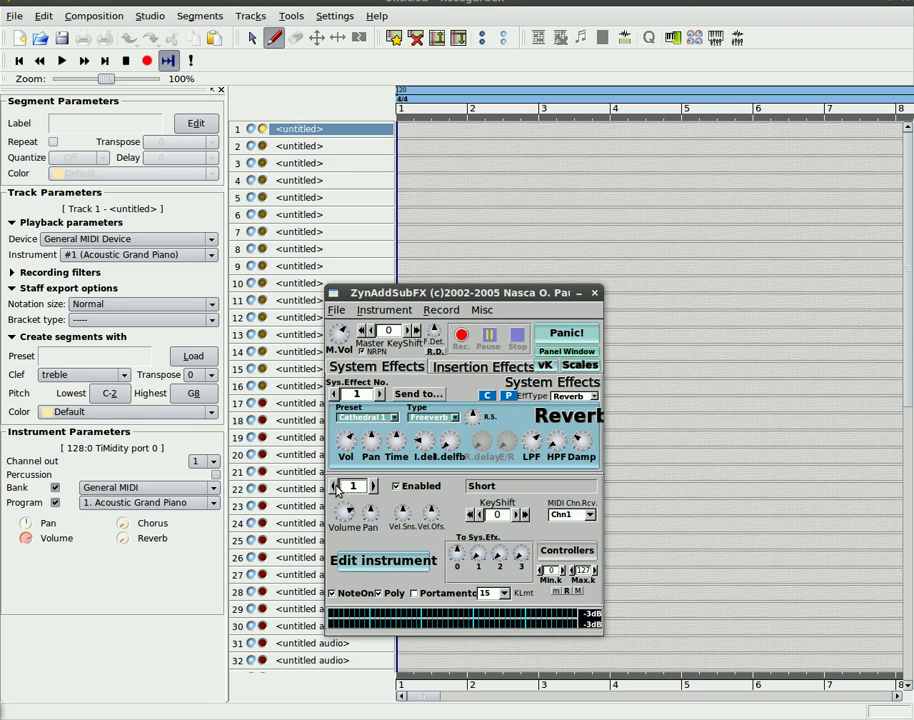
# Check the available devices in Studio > Manage MIDI Devices
pyautogui.click(141, 88)
pyautogui.click(150, 16)
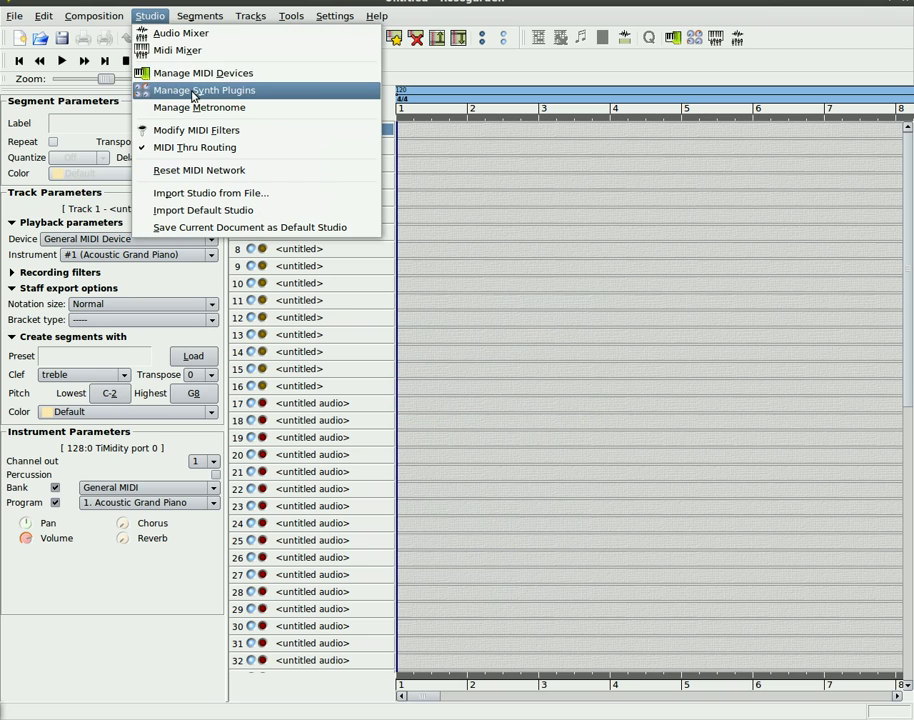
pyautogui.click(160, 70)
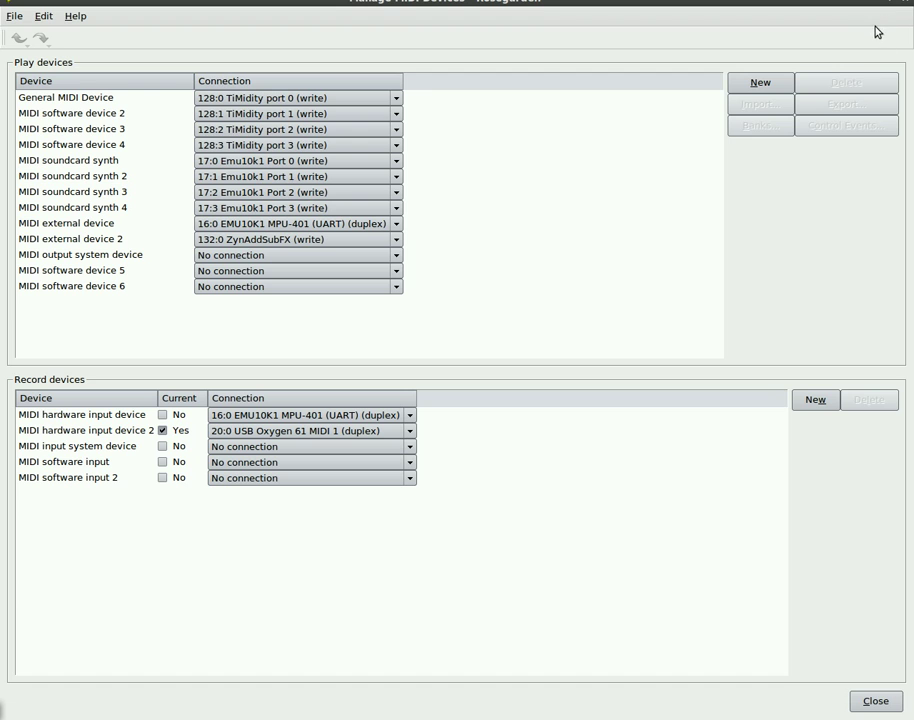
pyautogui.press('Escape')
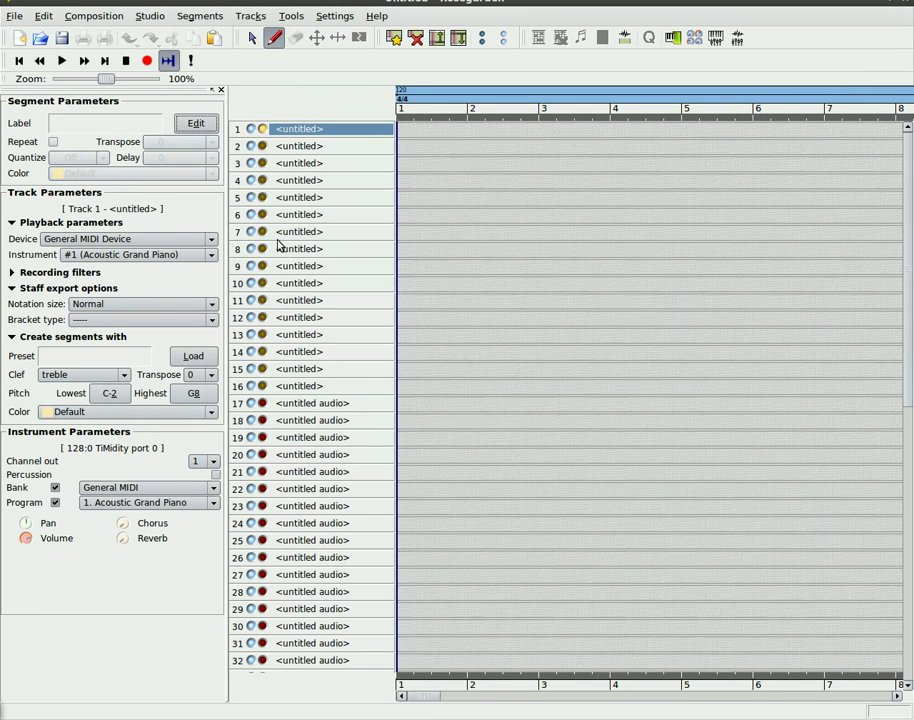
# Route tracks 1 and 2 to MIDI external device 2, giving track 2 instrument #2
pyautogui.click(118, 248)
pyautogui.click(128, 375)
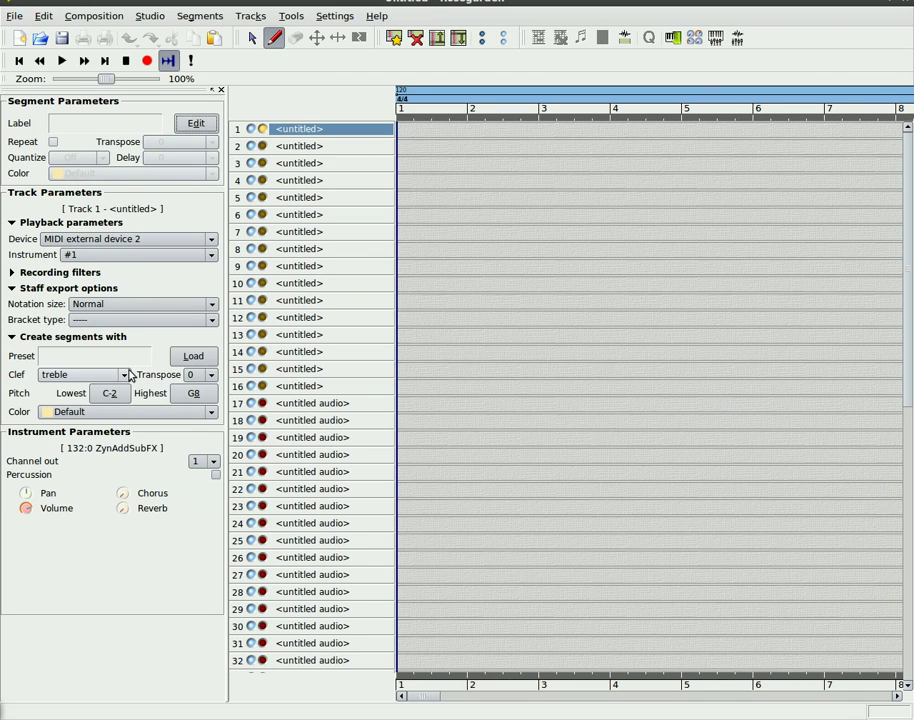
pyautogui.click(330, 148)
pyautogui.click(127, 244)
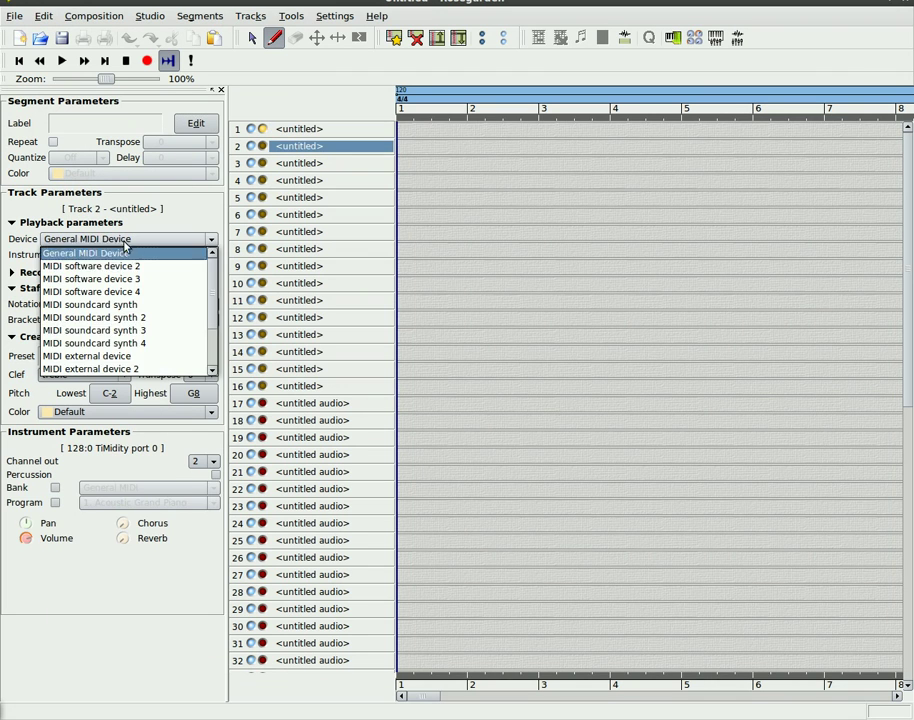
pyautogui.click(127, 368)
pyautogui.click(107, 258)
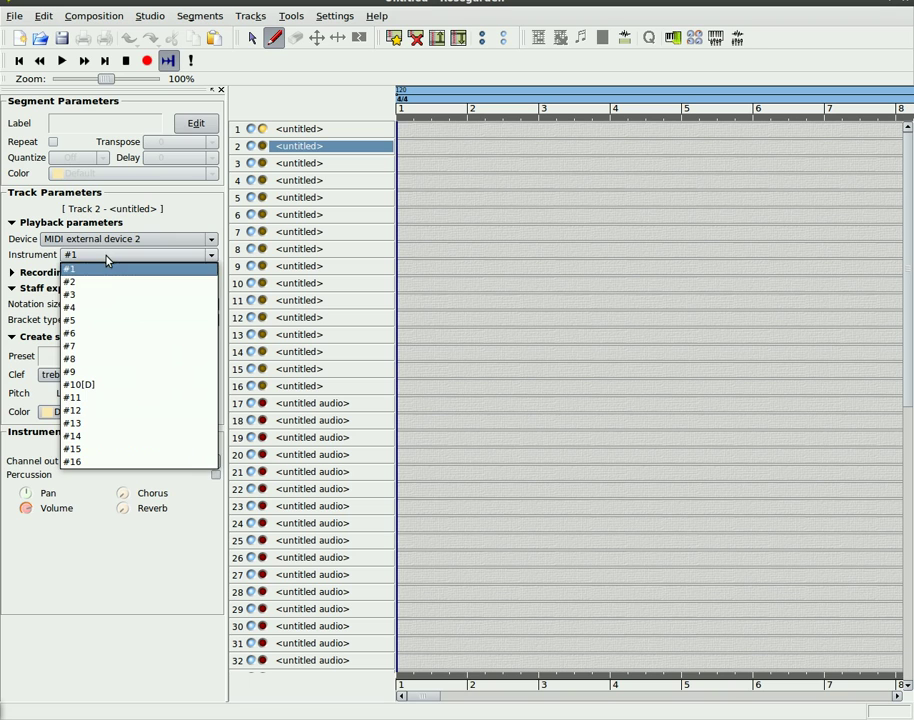
pyautogui.click(102, 283)
# Route track 3 to MIDI external device 2 instrument #3, then recheck each track's playback settings
pyautogui.click(344, 165)
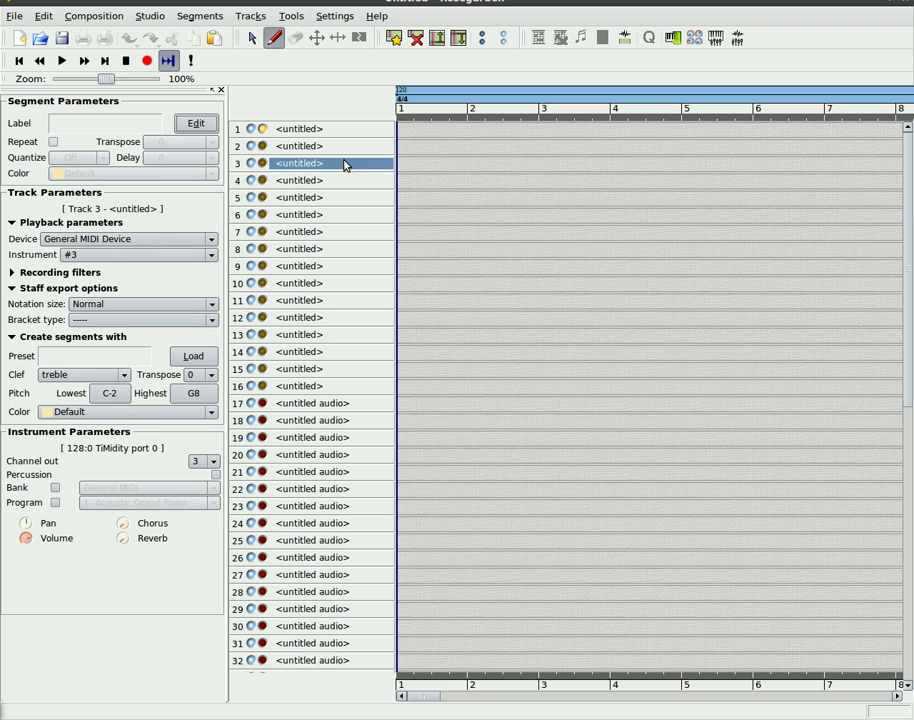
pyautogui.click(127, 239)
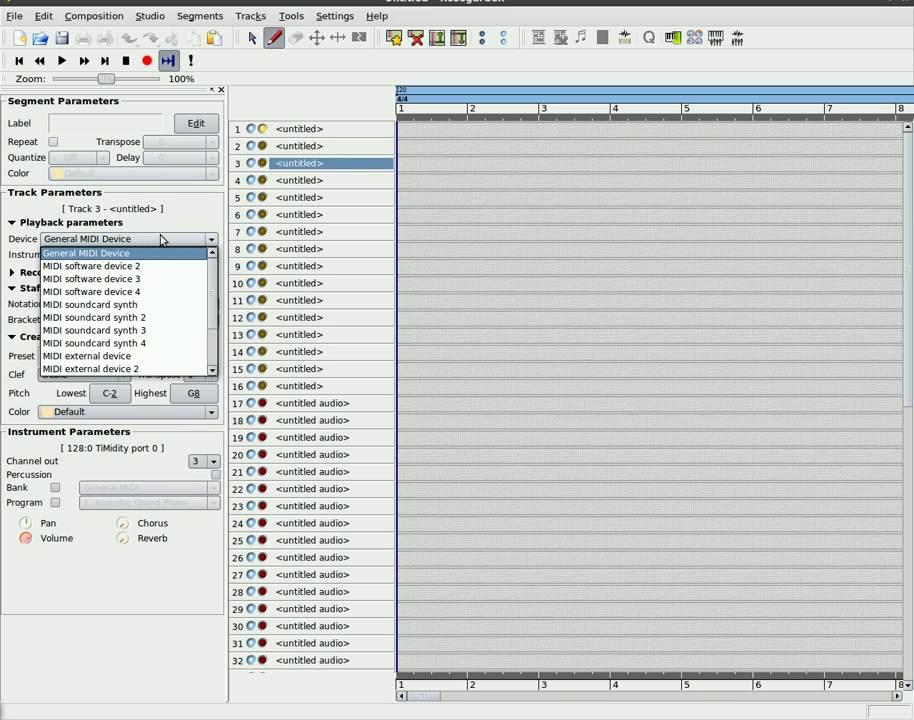
pyautogui.click(148, 369)
pyautogui.click(114, 256)
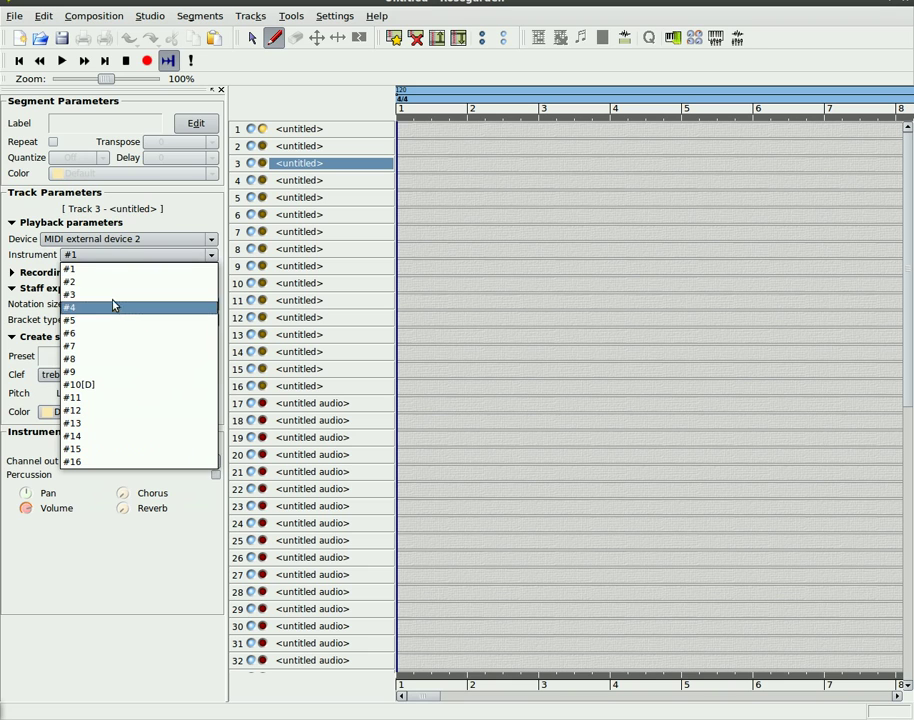
pyautogui.click(112, 294)
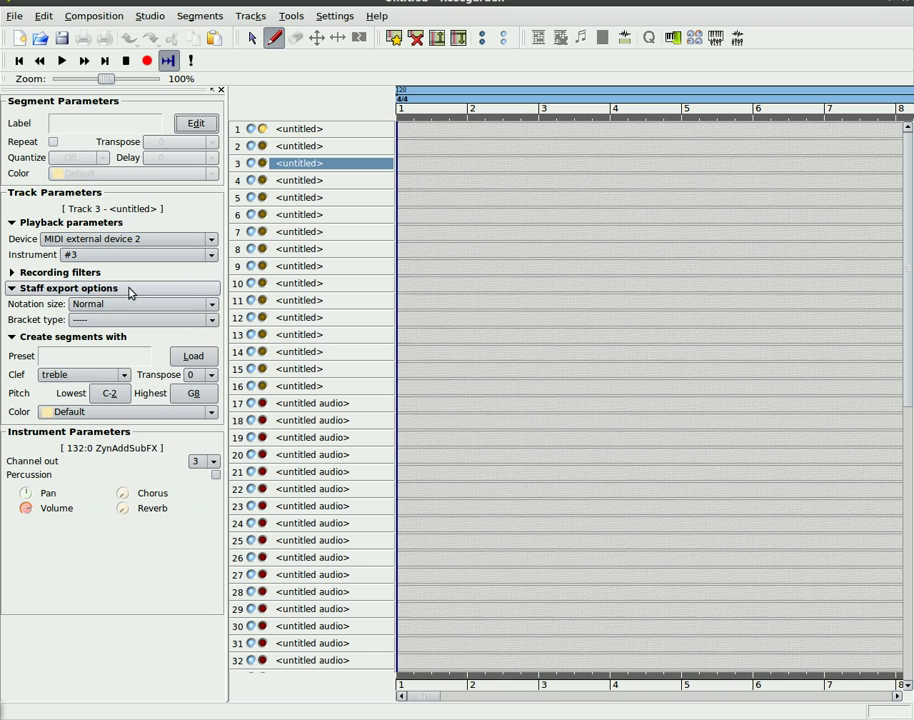
pyautogui.click(328, 132)
pyautogui.click(309, 148)
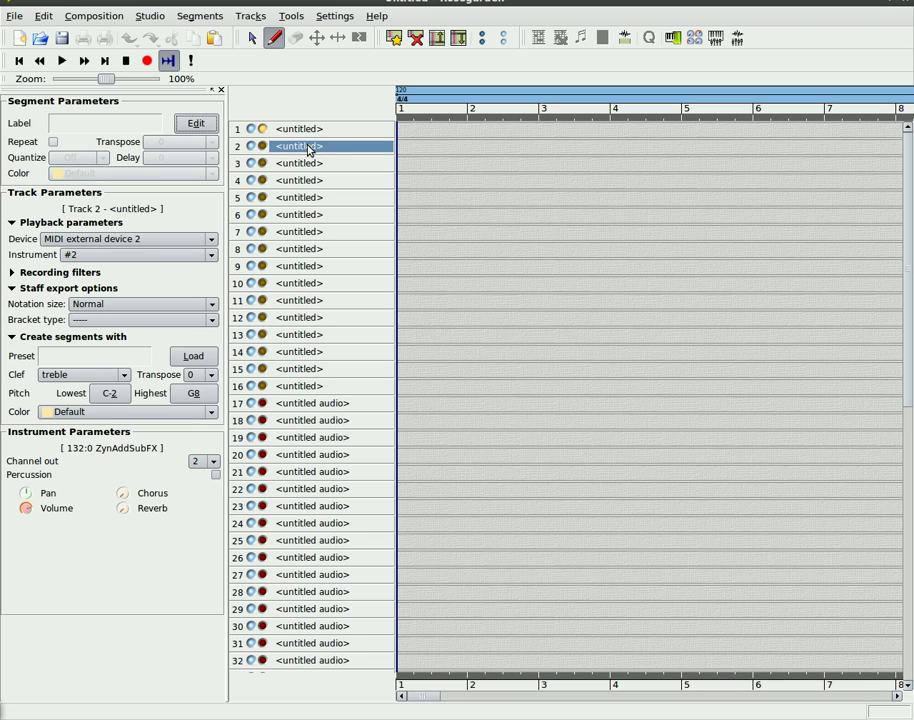
pyautogui.click(306, 164)
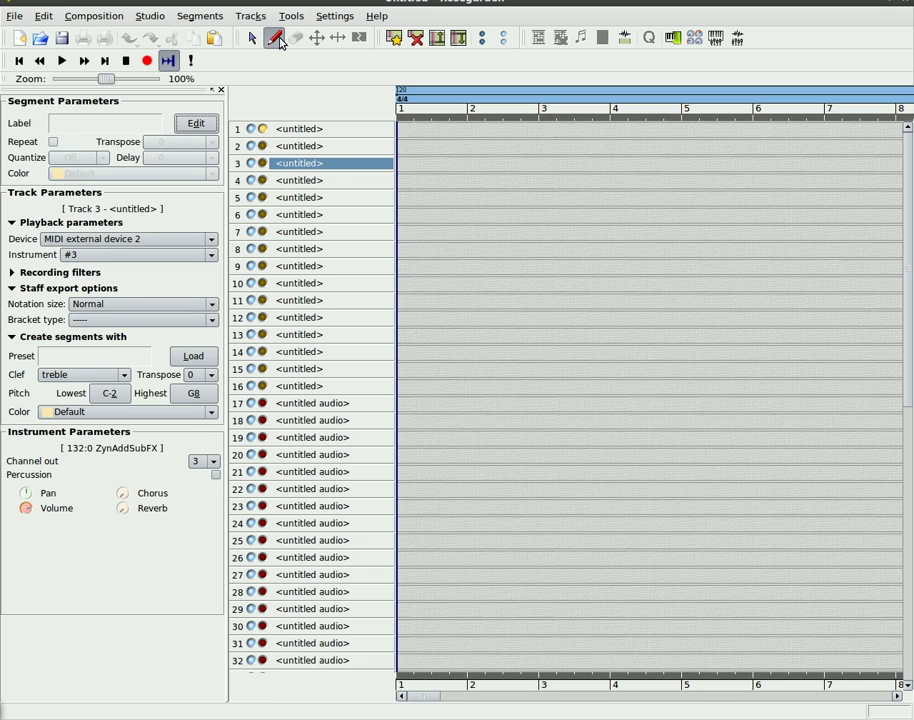
# Draw a one-bar segment on track 1 and enter four quarter notes in notation
pyautogui.moveTo(401, 130); pyautogui.dragTo(466, 130)
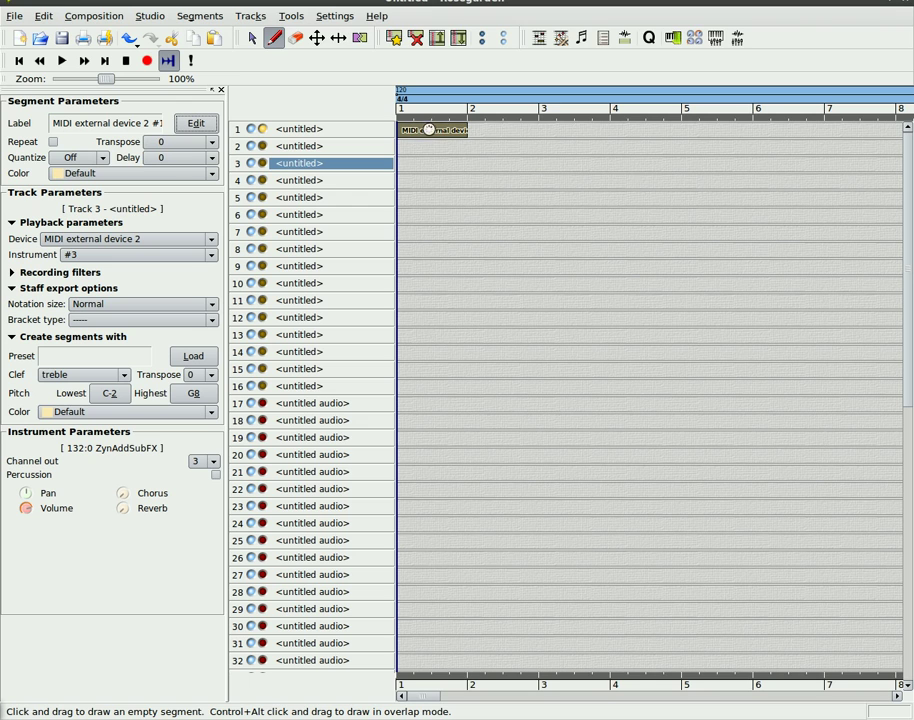
pyautogui.doubleClick(430, 129)
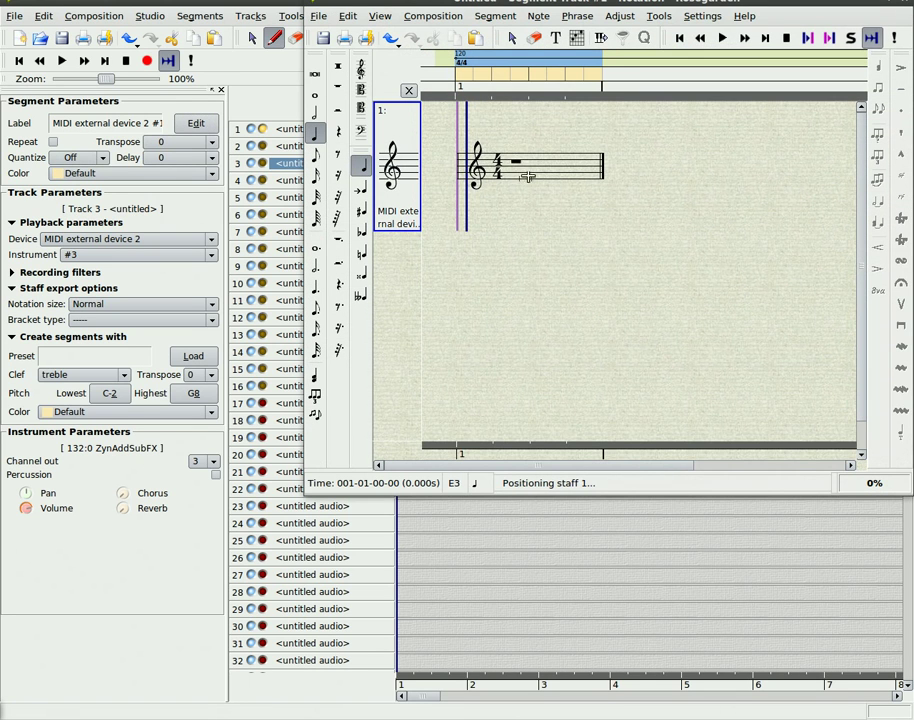
pyautogui.click(515, 166)
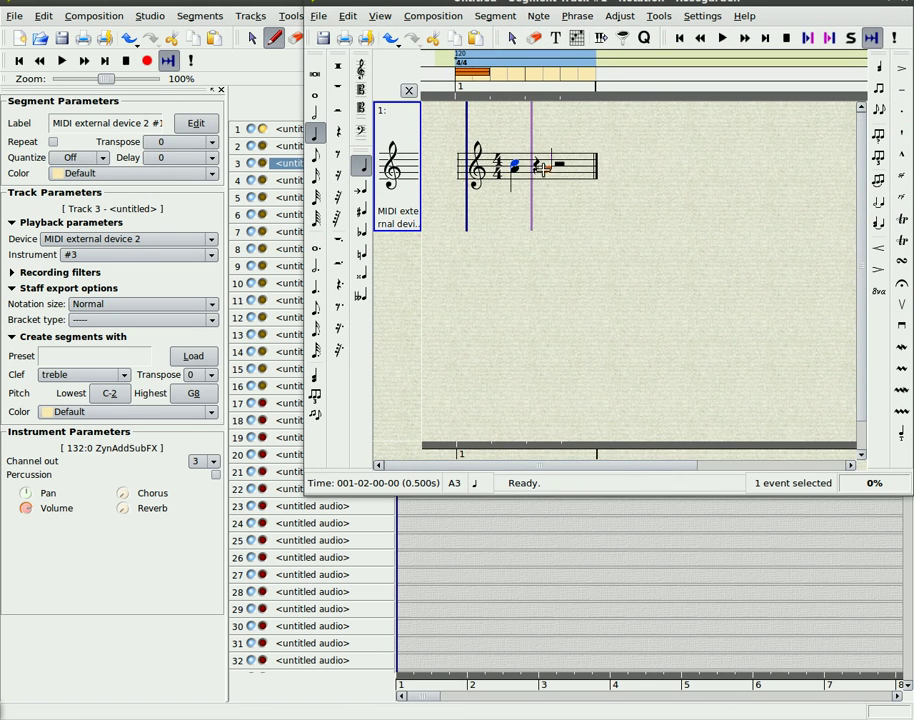
pyautogui.click(555, 162)
pyautogui.click(557, 157)
pyautogui.click(570, 167)
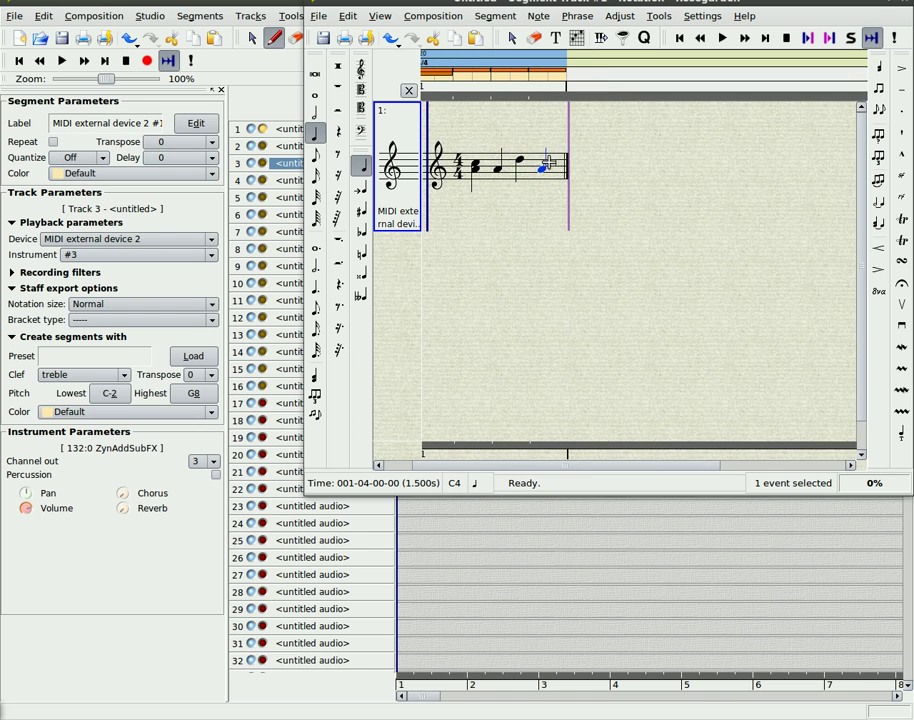
# Erase the stray extra note on beat 4, then play the four-note bar back
pyautogui.click(541, 160)
pyautogui.click(534, 37)
pyautogui.click(541, 160)
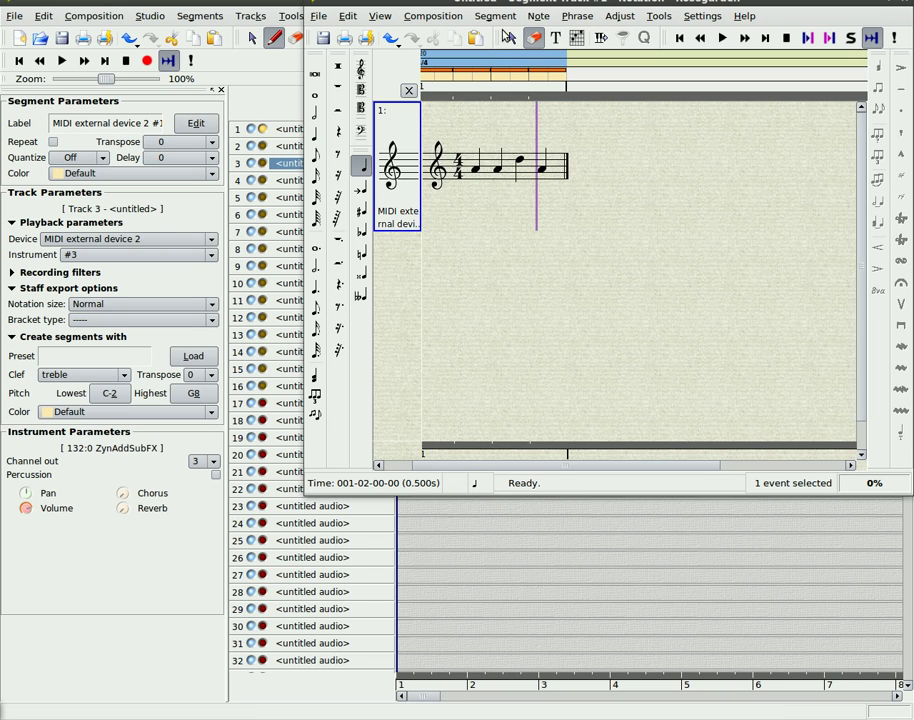
pyautogui.click(508, 37)
pyautogui.click(476, 165)
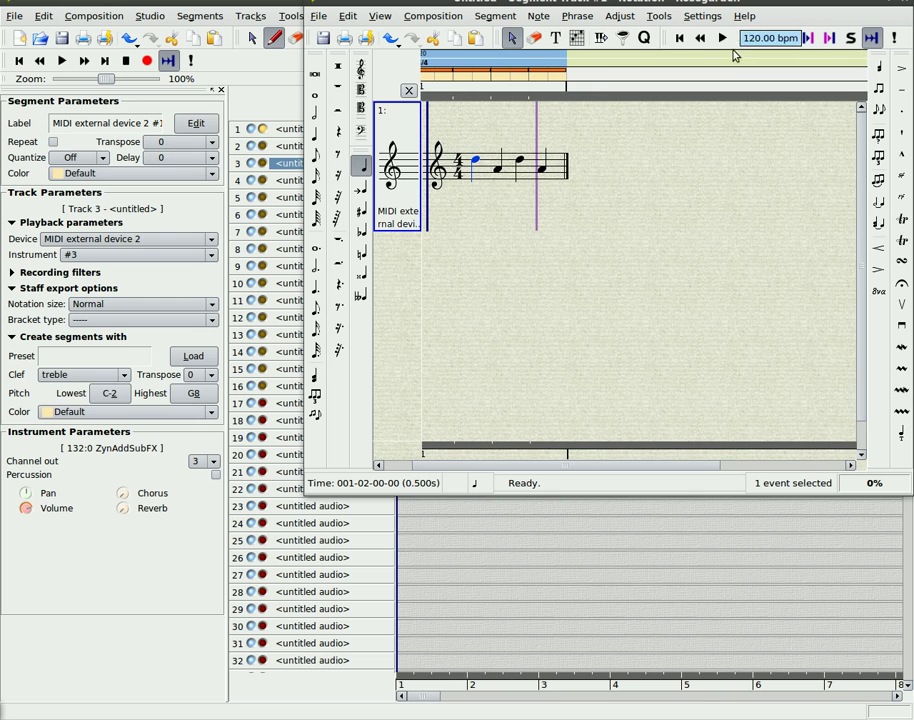
pyautogui.click(722, 38)
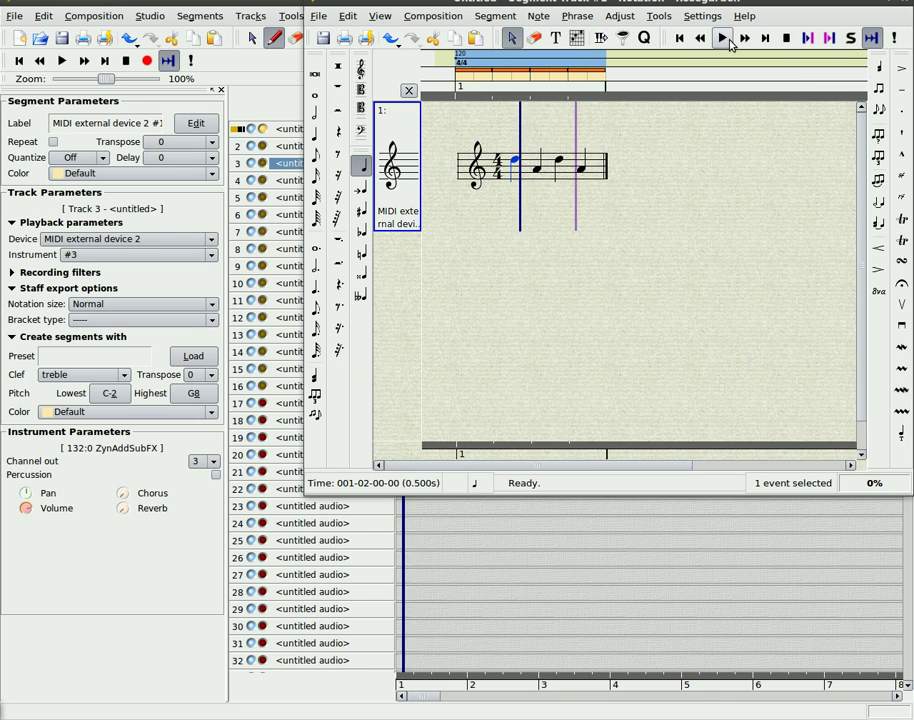
pyautogui.click(788, 39)
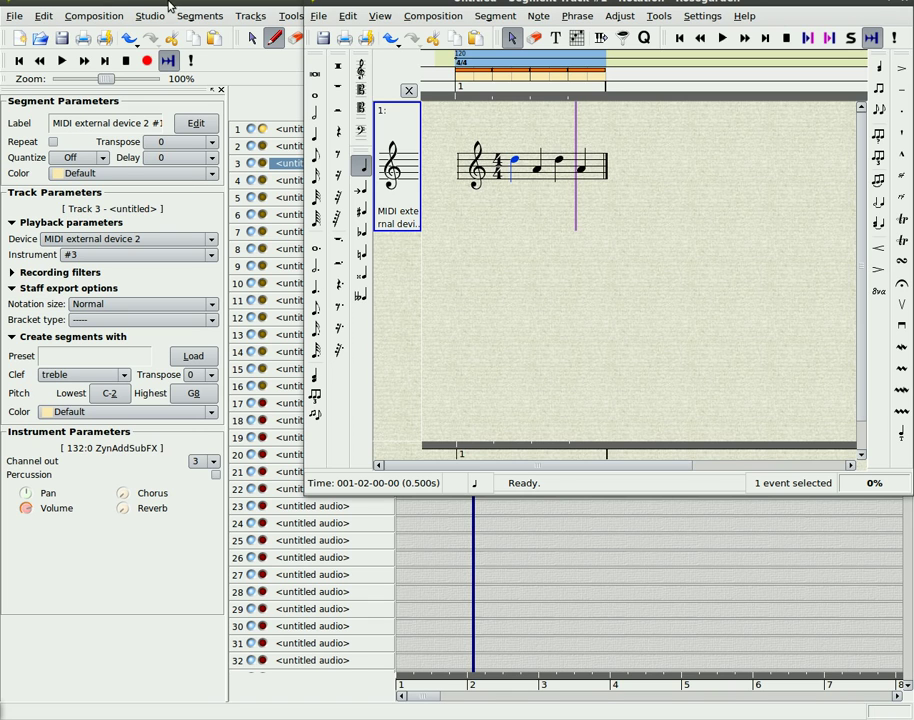
# Select the track 1 segment, move the playhead to bar 2 and record on track 3
pyautogui.click(134, 5)
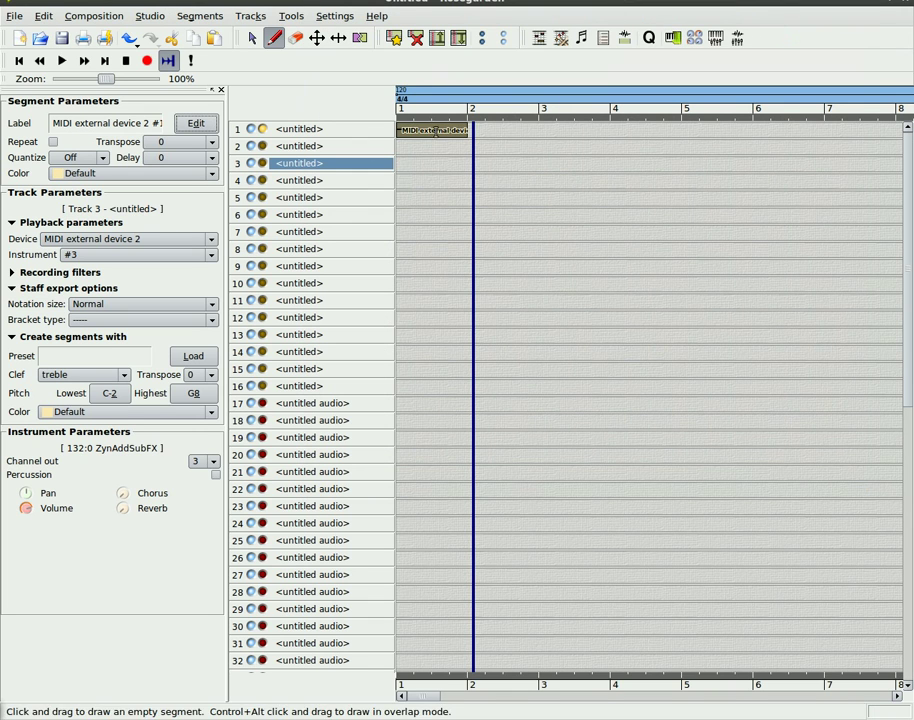
pyautogui.press('F2')
pyautogui.click(445, 136)
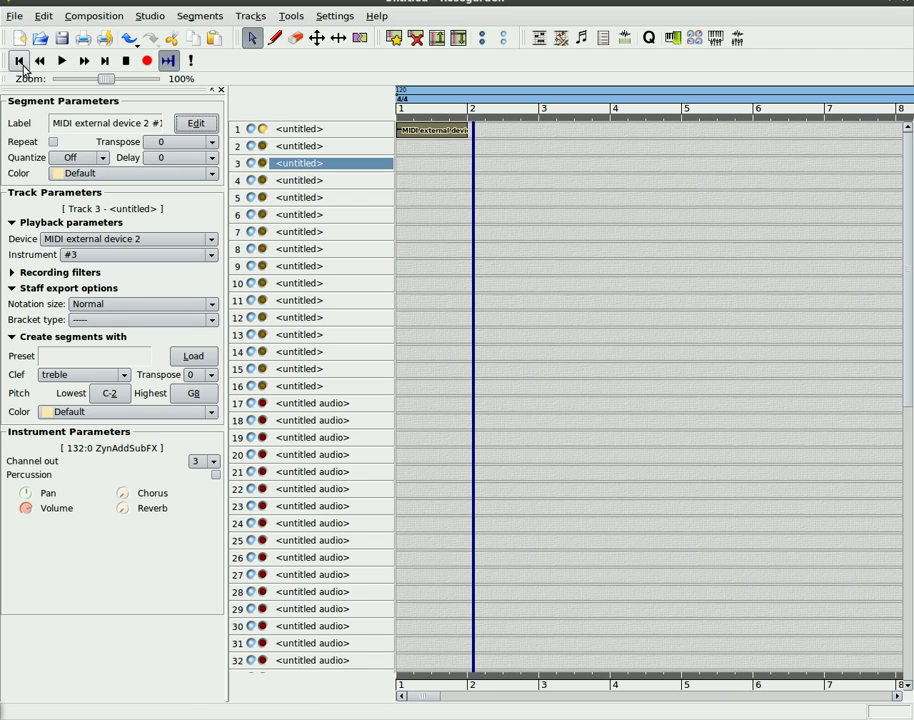
pyautogui.click(20, 62)
pyautogui.click(86, 62)
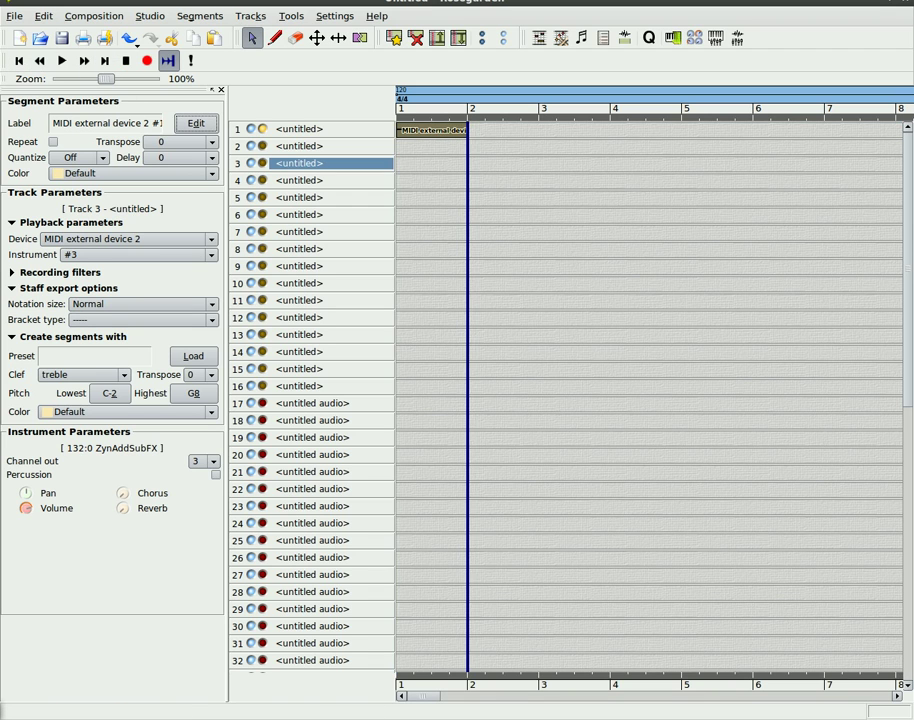
pyautogui.click(147, 61)
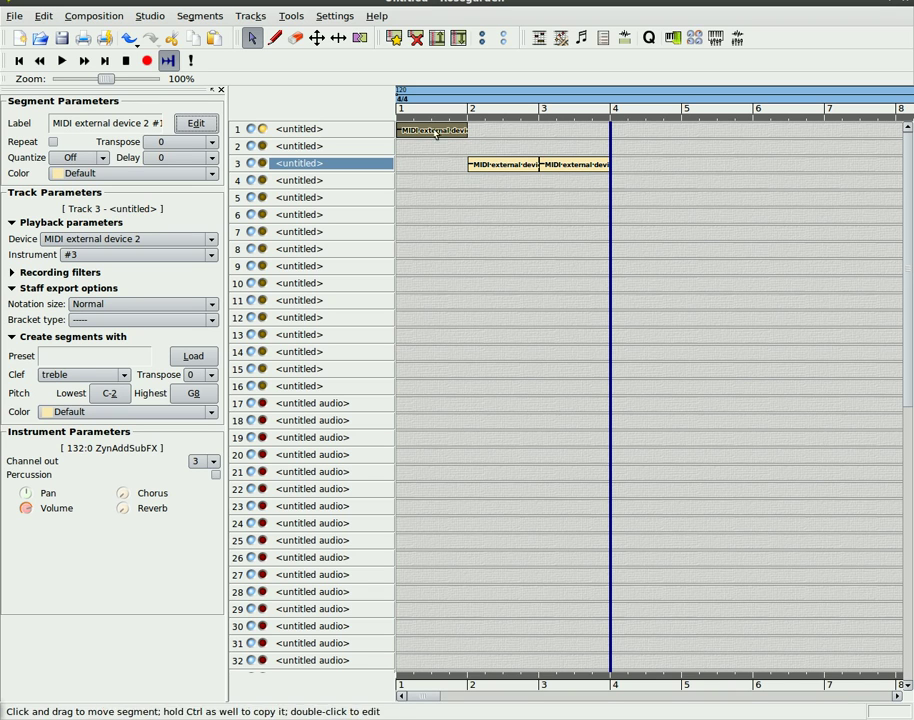
# Paste two copies of the segment onto track 1 starting at bar 2
pyautogui.click(318, 130)
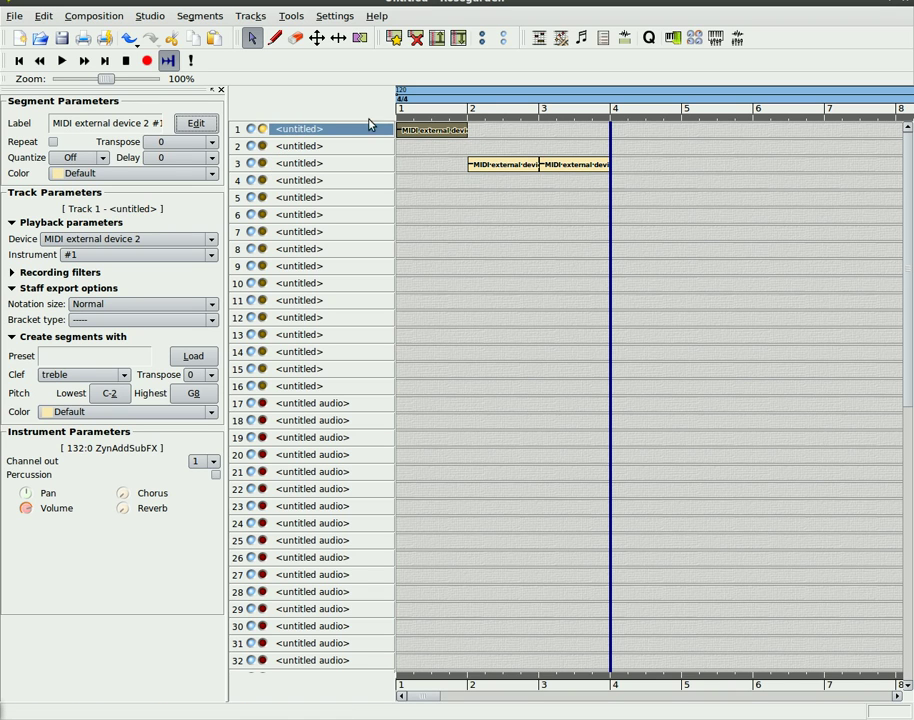
pyautogui.click(40, 61)
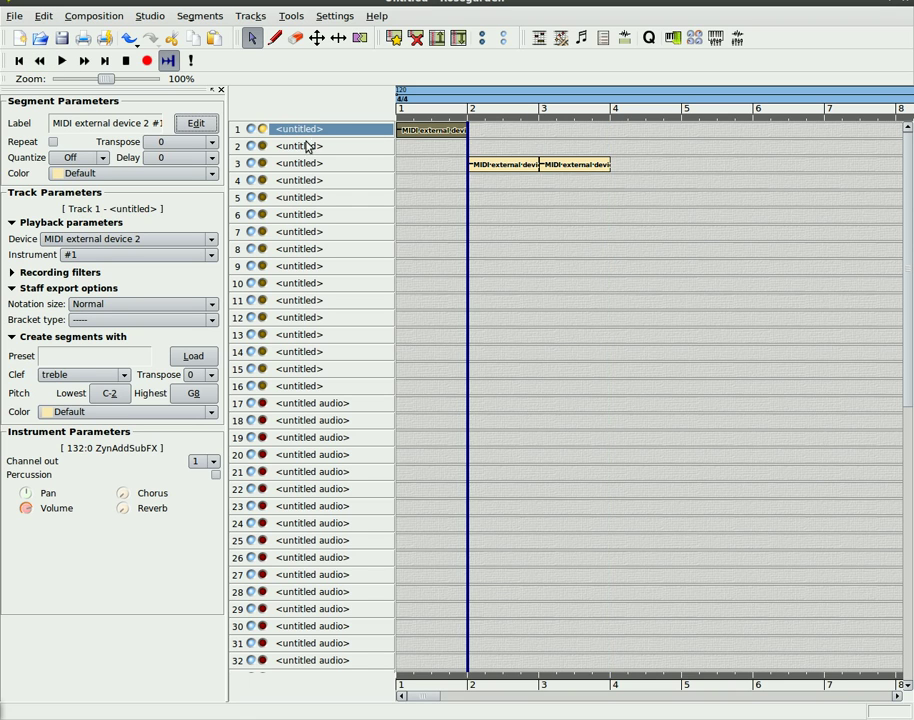
pyautogui.hotkey('ctrl', 'v')
pyautogui.hotkey('ctrl', 'v')
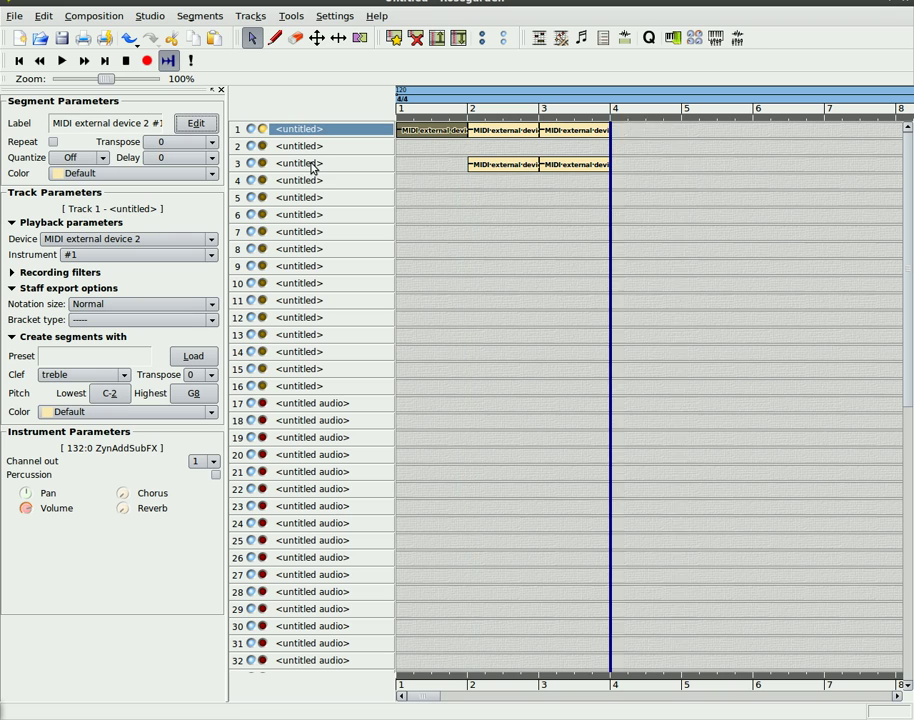
# Paste another copy onto track 1 and one onto track 2 at bar 3, then play from the start
pyautogui.hotkey('ctrl', 'v')
pyautogui.click(302, 147)
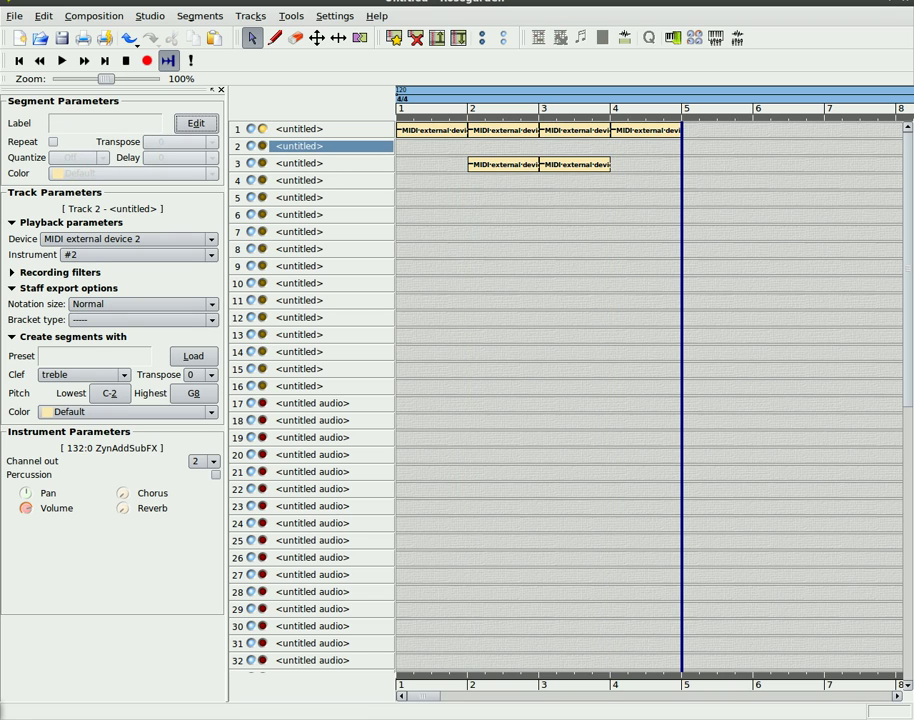
pyautogui.click(40, 61)
pyautogui.click(40, 61)
pyautogui.hotkey('ctrl', 'v')
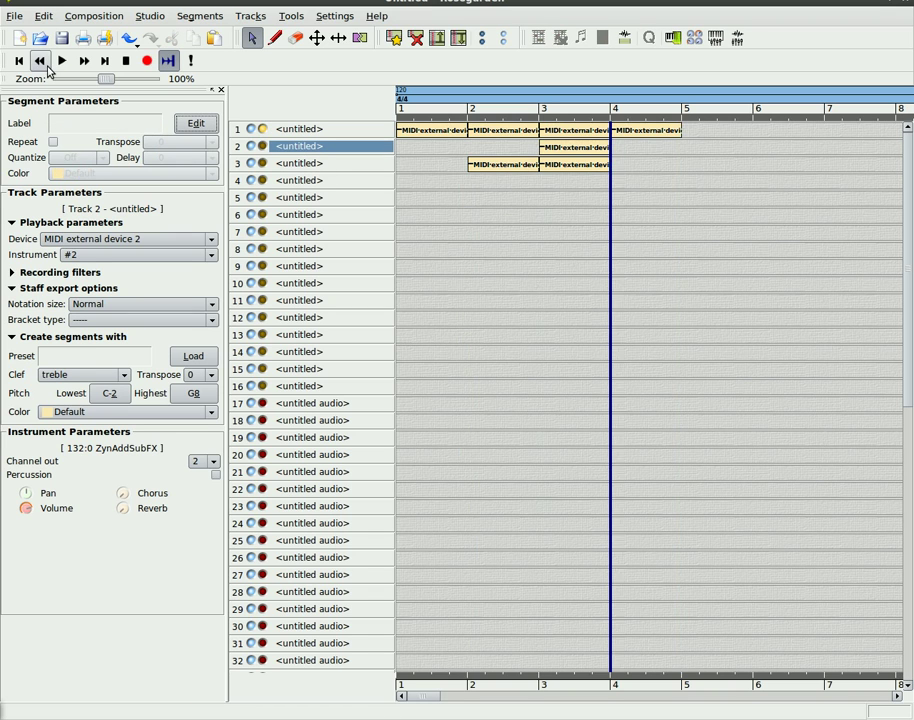
pyautogui.hotkey('ctrl', 'v')
pyautogui.hotkey('ctrl', 'v')
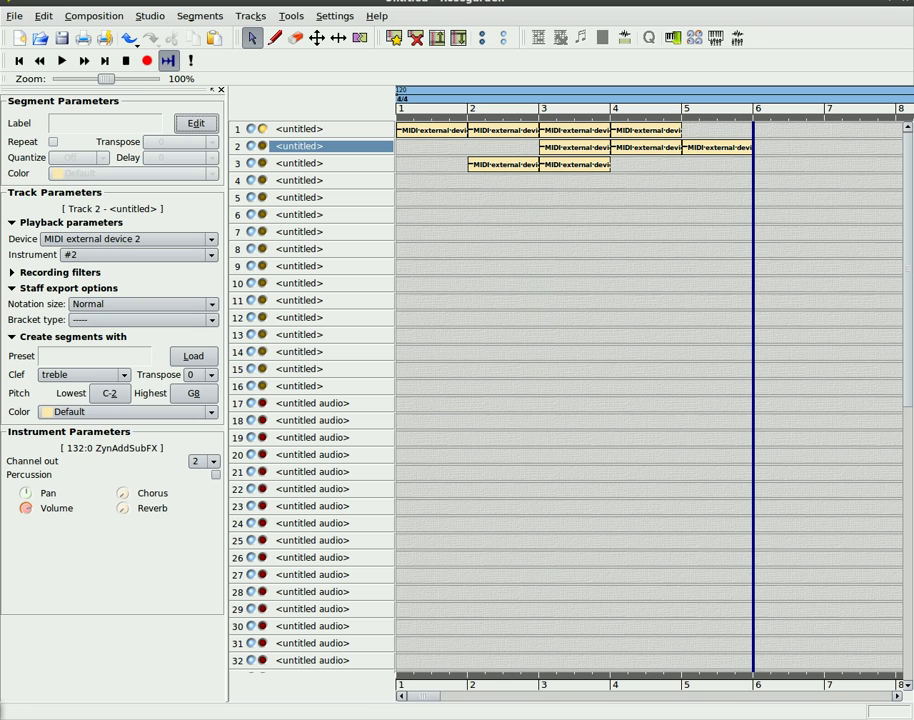
pyautogui.click(18, 61)
pyautogui.click(62, 61)
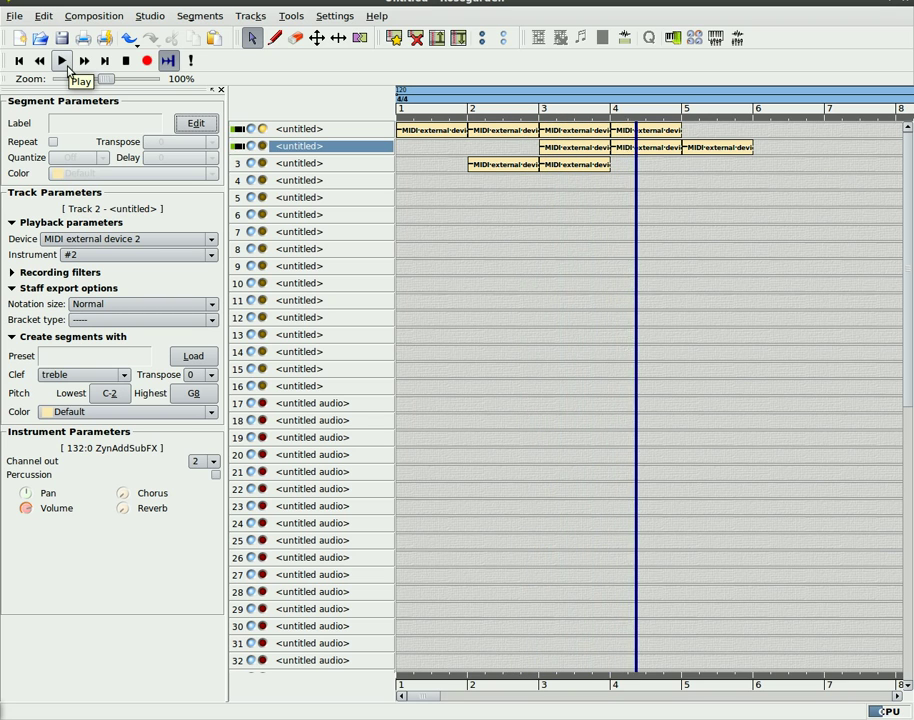
pyautogui.click(126, 63)
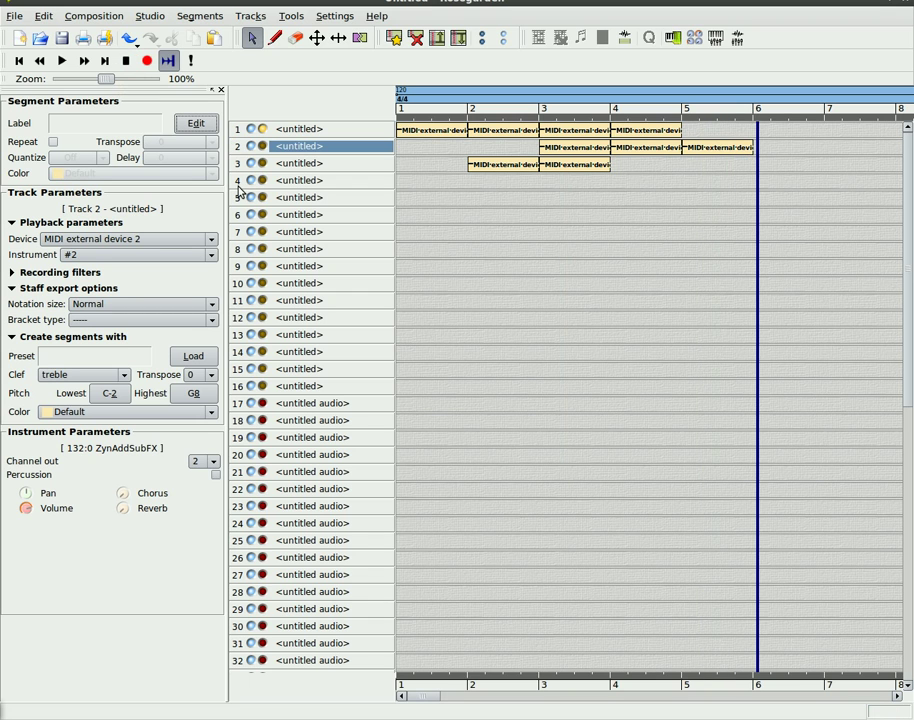
pyautogui.click(15, 16)
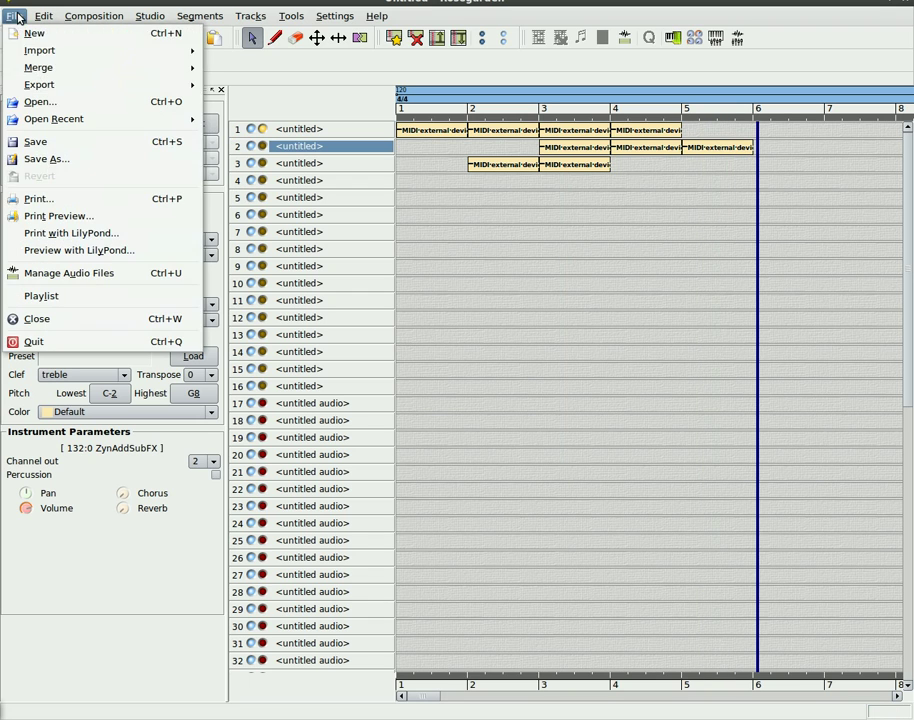
pyautogui.moveTo(64, 88)
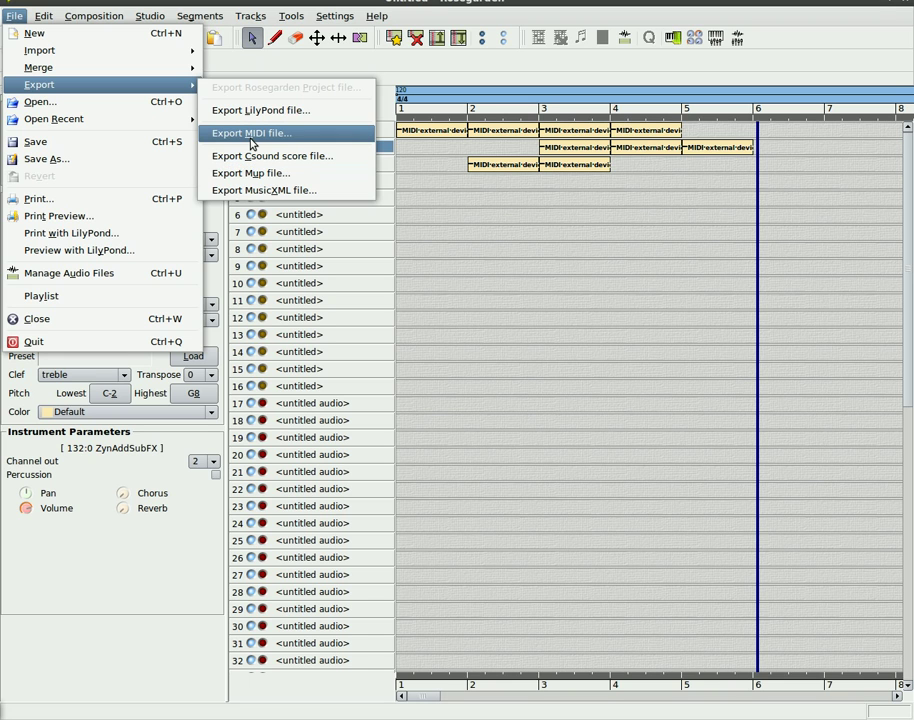
pyautogui.click(464, 3)
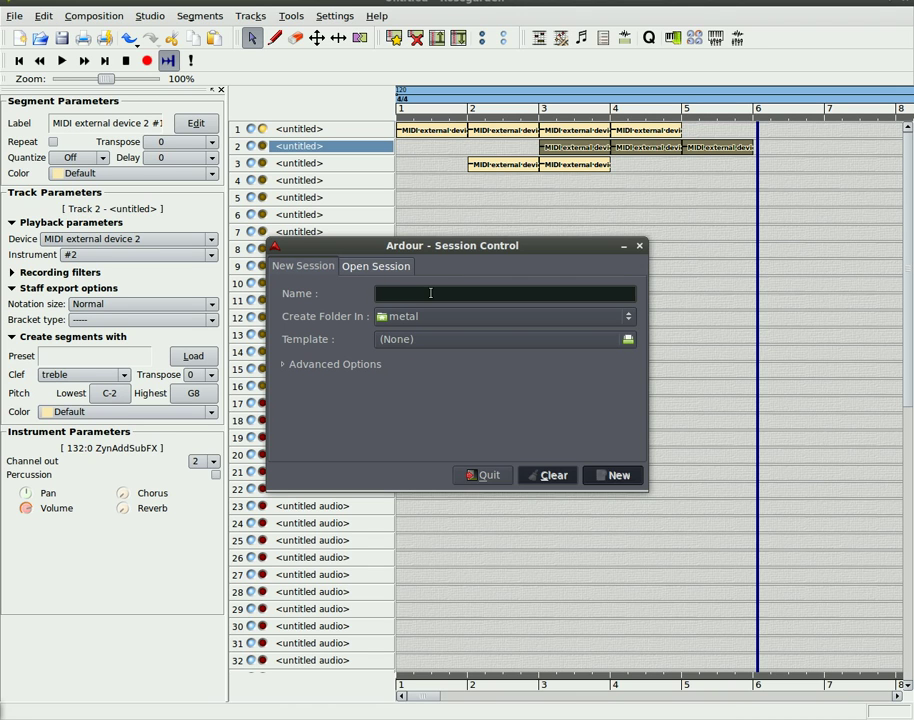
# Enter mymidi as the new Ardour session's name
pyautogui.write('my')
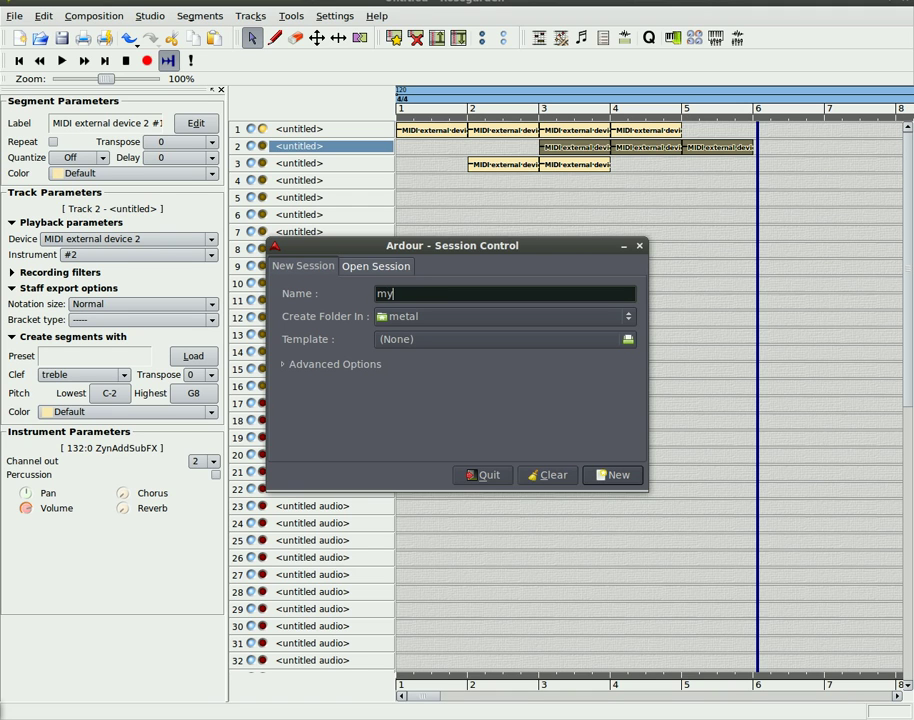
pyautogui.write('midi')
# Create the mymidi session, add a stereo audio track Audio 1, and show the mixer
pyautogui.press('Return')
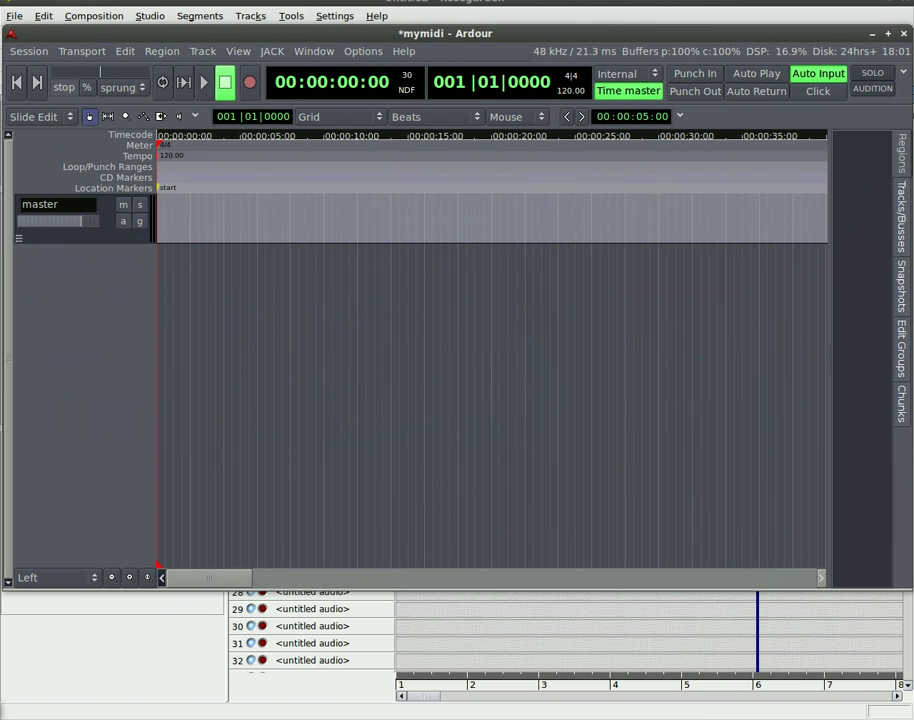
pyautogui.doubleClick(100, 298)
pyautogui.click(100, 315)
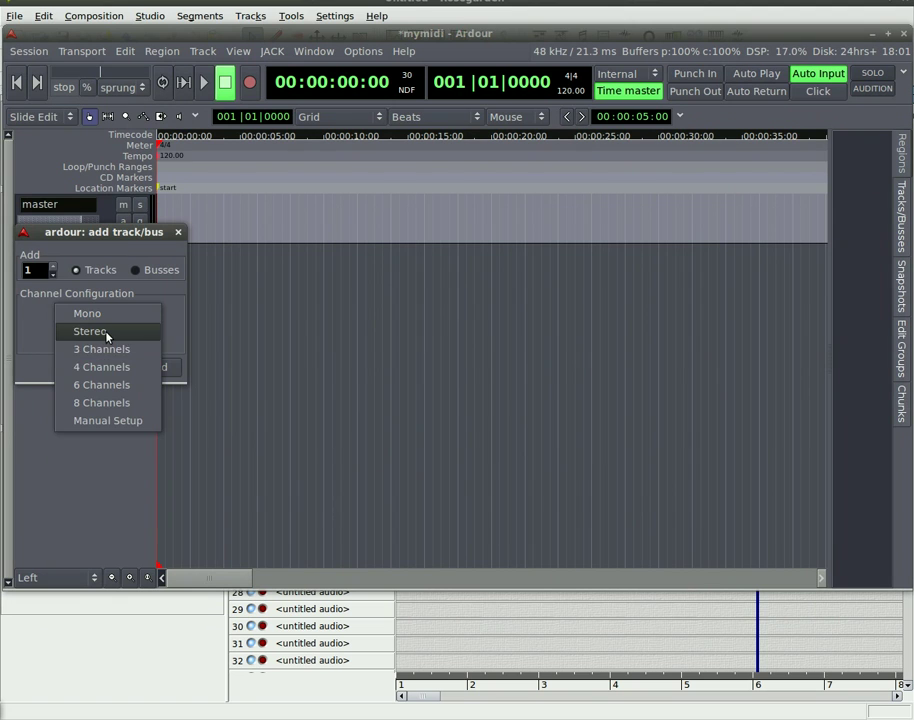
pyautogui.click(104, 331)
pyautogui.click(150, 367)
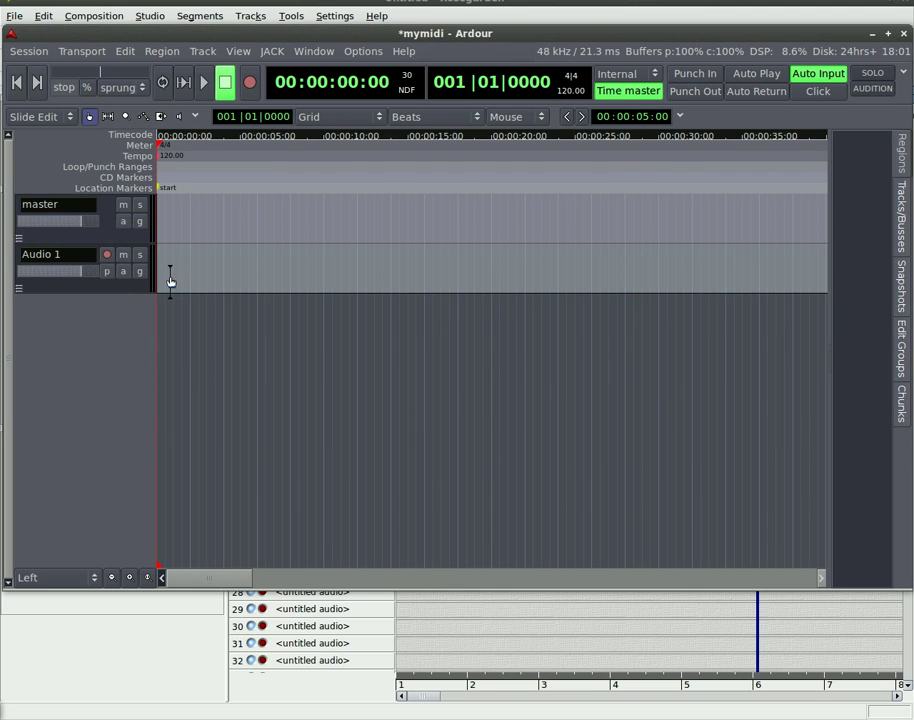
pyautogui.hotkey('alt', 'm')
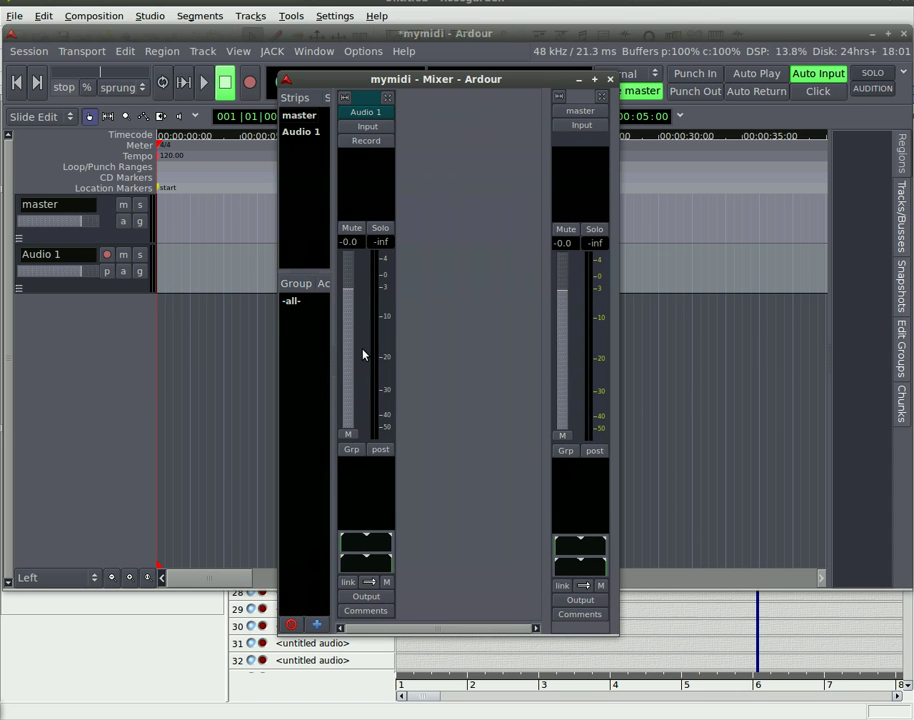
# Replace Audio 1's system:capture_1/_2 inputs with ZynAddSubFX out_1 and out_2
pyautogui.click(369, 135)
pyautogui.click(389, 139)
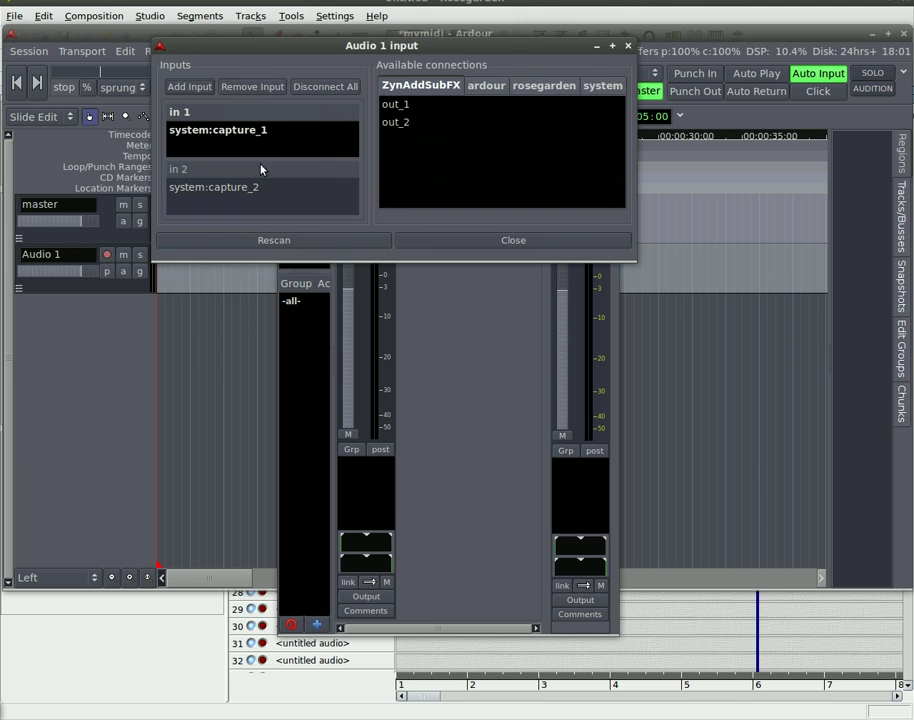
pyautogui.click(194, 137)
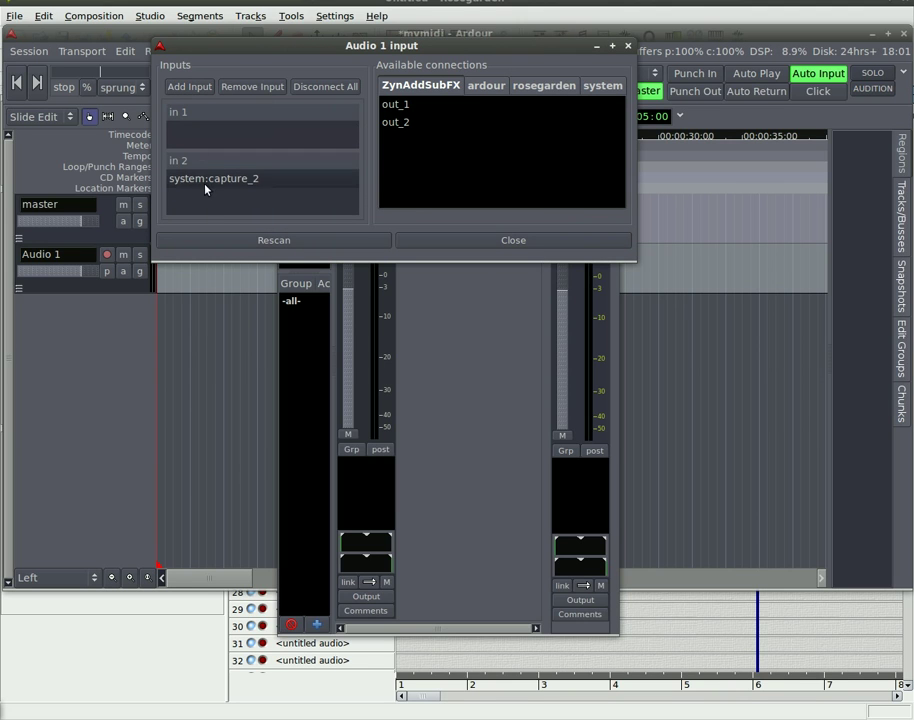
pyautogui.click(204, 188)
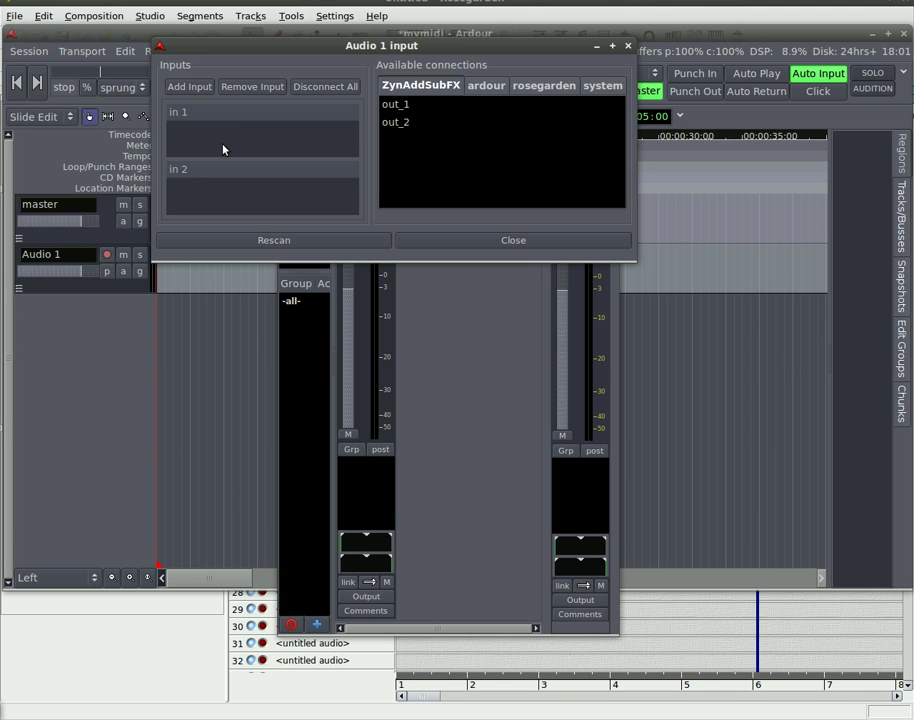
pyautogui.click(406, 106)
pyautogui.click(406, 123)
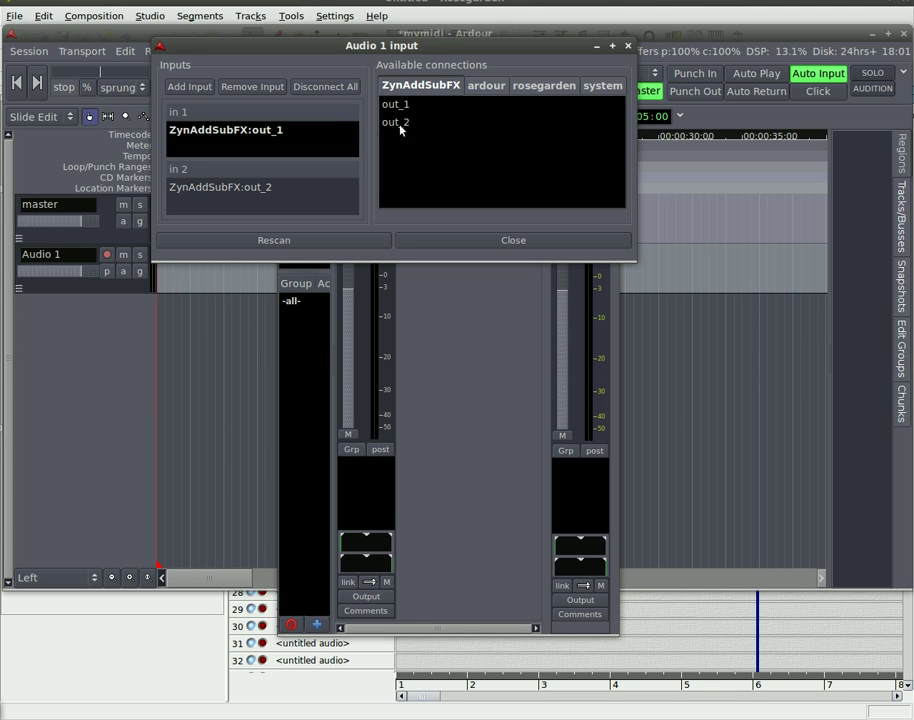
pyautogui.click(448, 239)
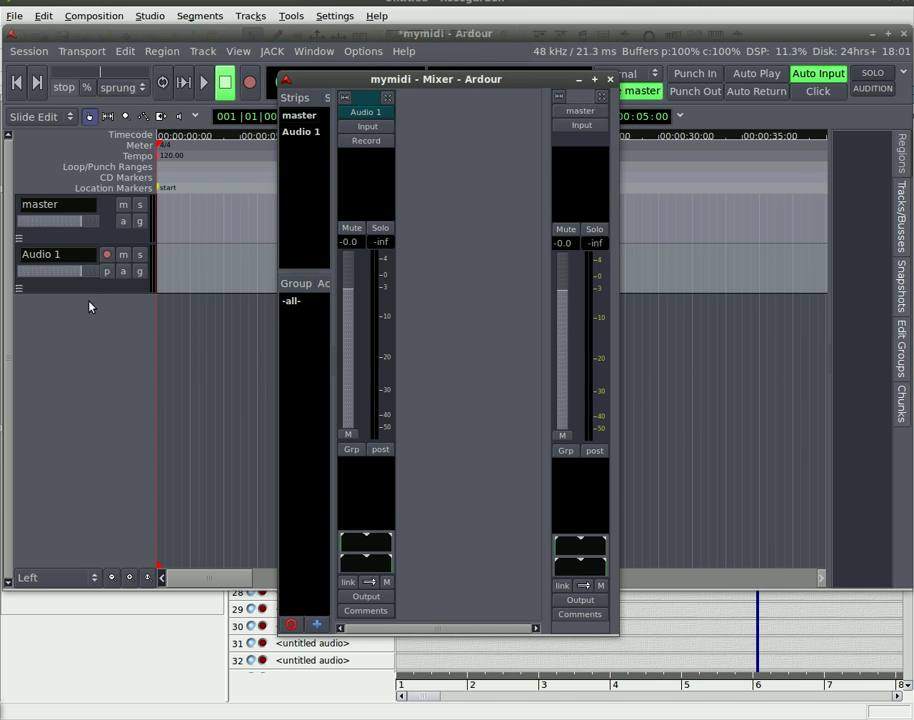
# Arm the Audio 1 track and the session, and start recording in Ardour
pyautogui.click(107, 254)
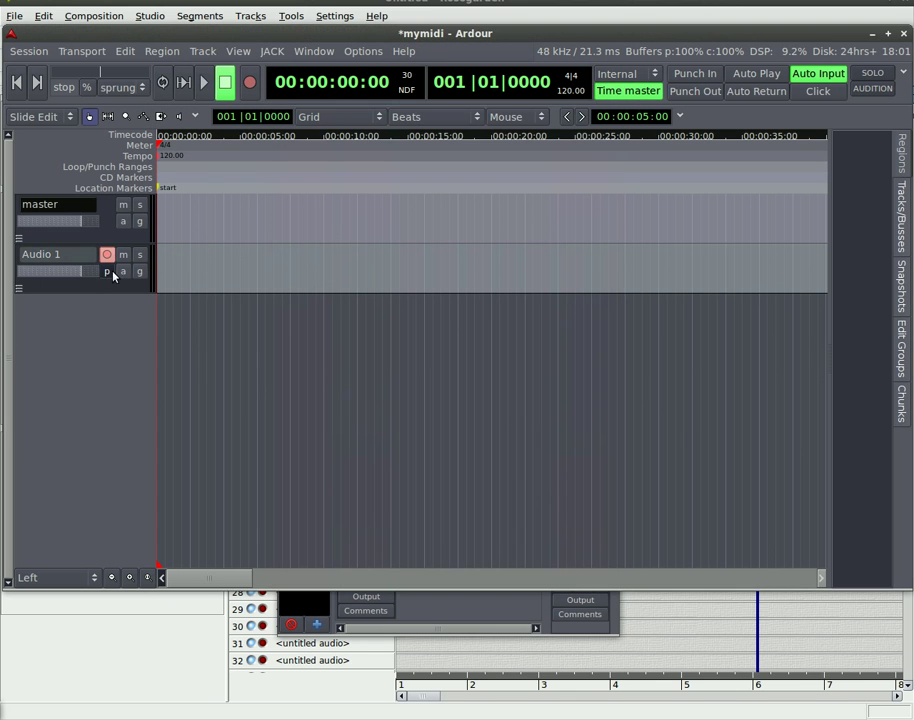
pyautogui.click(250, 82)
pyautogui.click(203, 82)
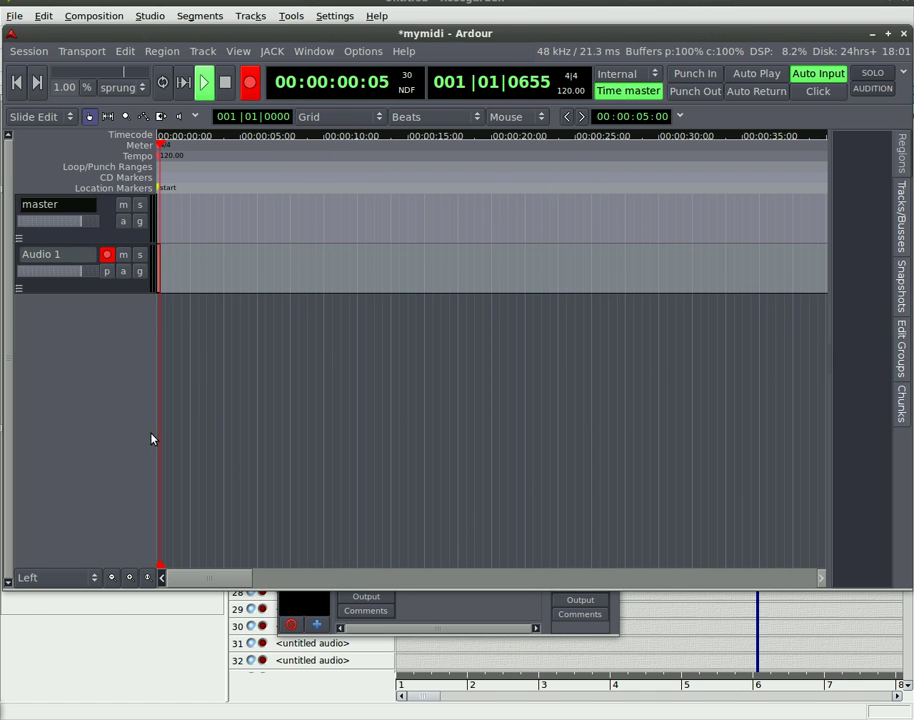
# Play the Rosegarden song from the start, then stop Ardour's recording when it finishes
pyautogui.click(151, 649)
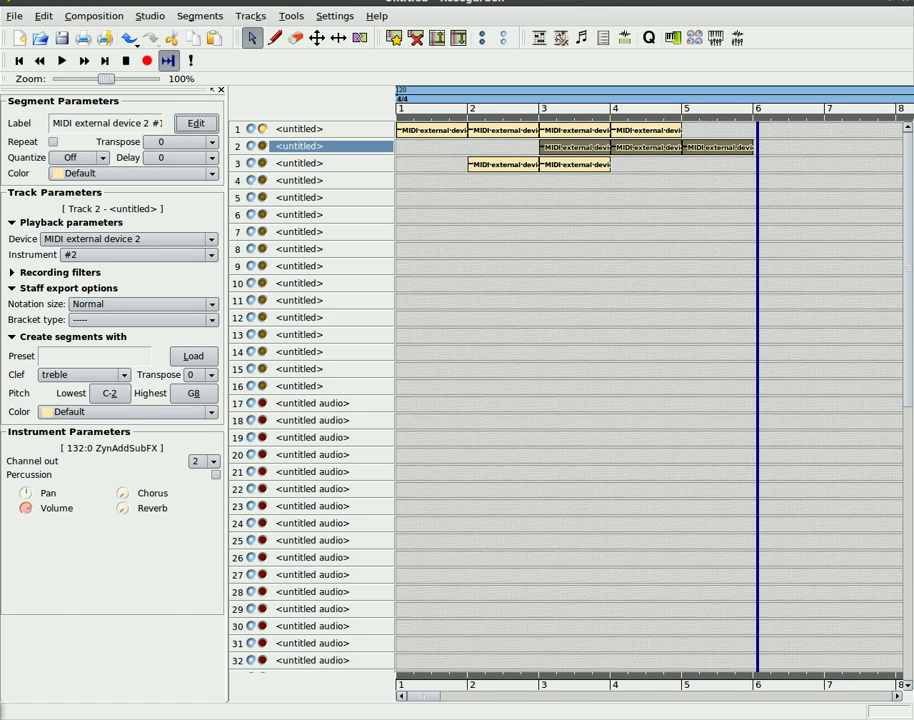
pyautogui.click(18, 61)
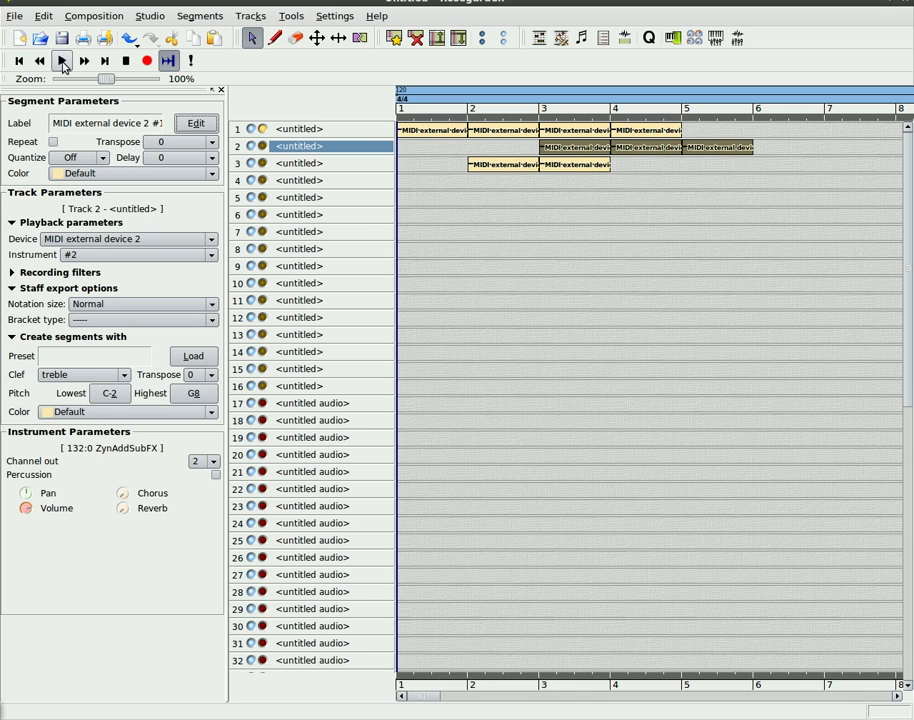
pyautogui.click(62, 62)
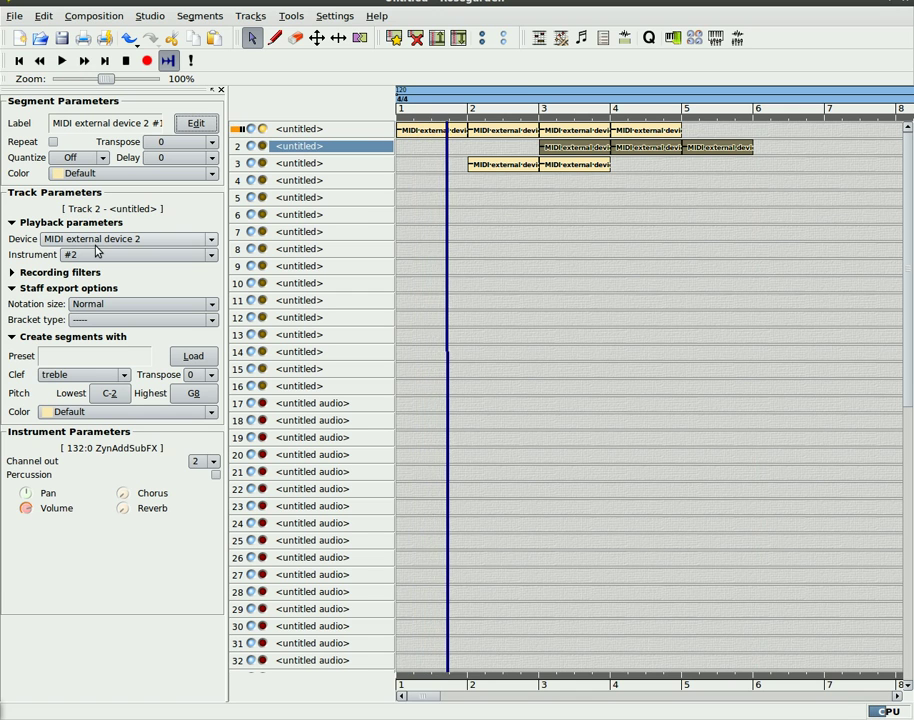
pyautogui.hotkey('alt', 'Tab')
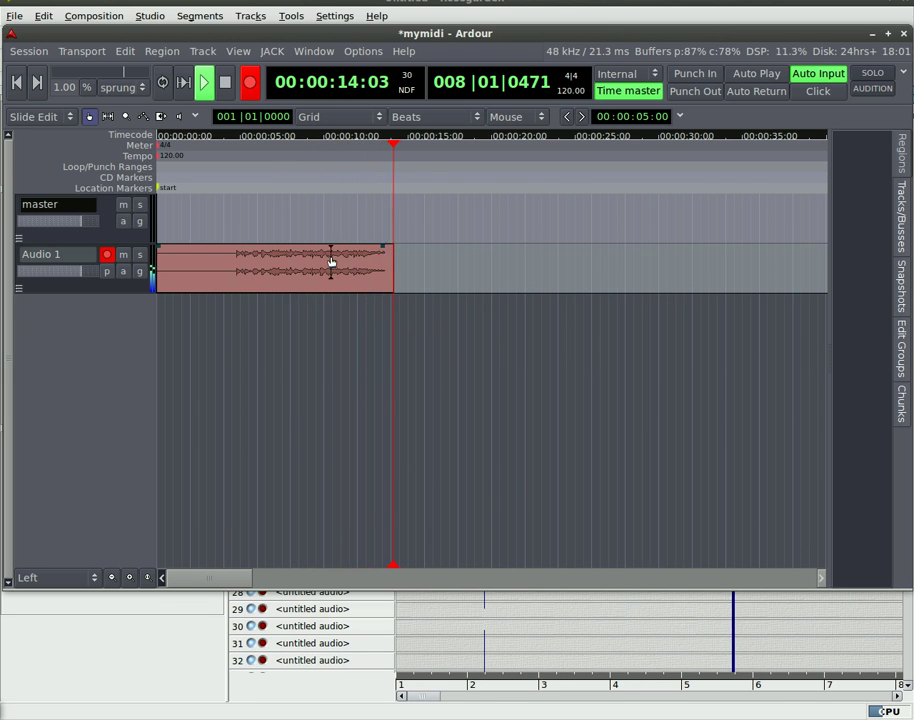
pyautogui.click(230, 91)
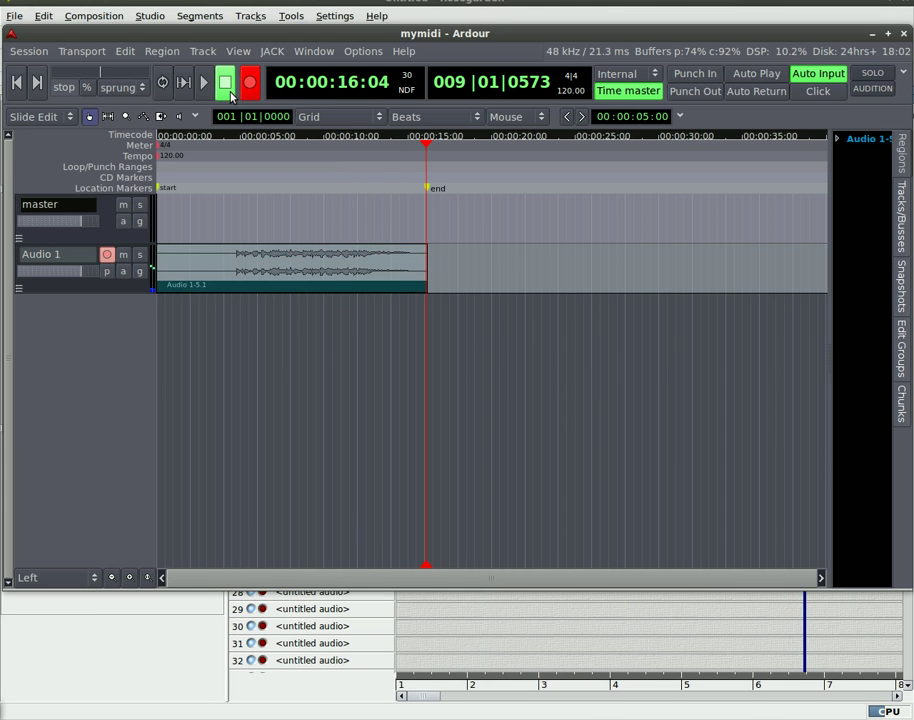
pyautogui.click(153, 628)
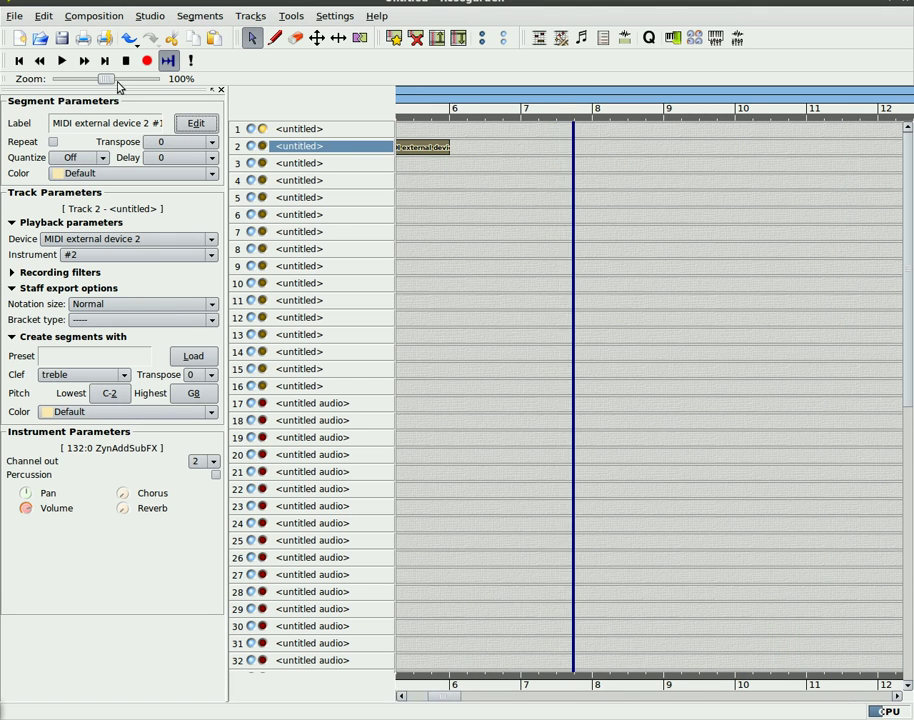
# Trim region Audio 1-5.1 so it starts at 01|02|00, then return to Rosegarden
pyautogui.hotkey('alt', 'Tab')
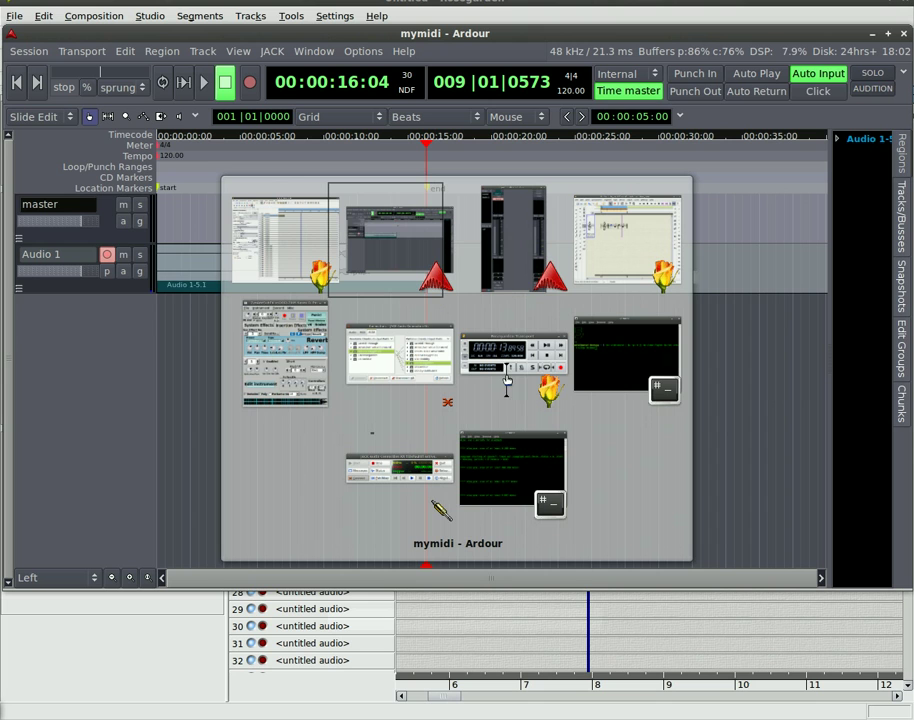
pyautogui.moveTo(158, 284); pyautogui.dragTo(193, 265)
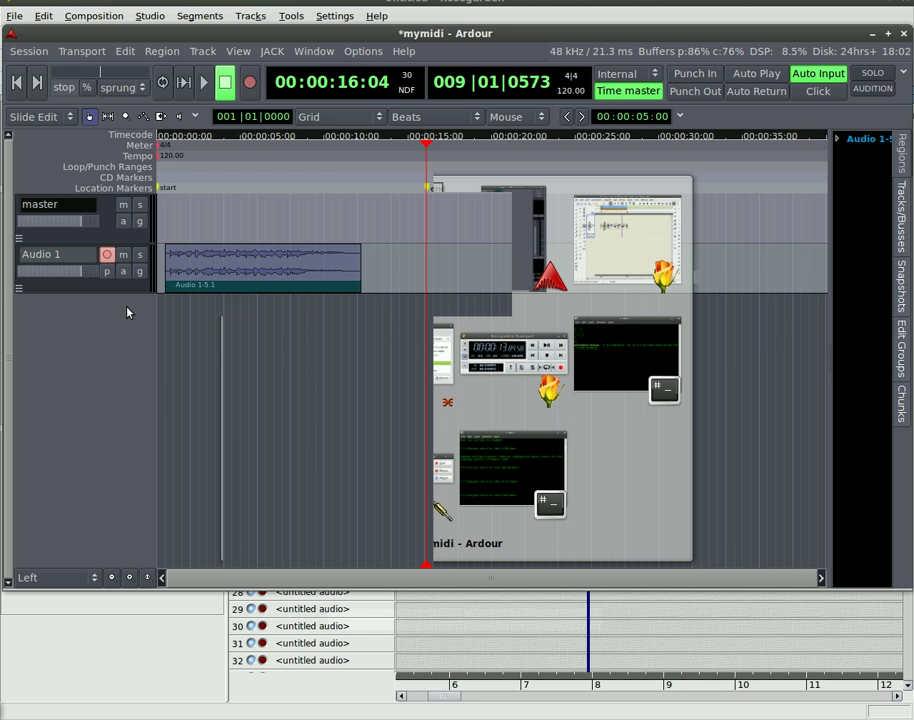
pyautogui.hotkey('alt', 'Tab')
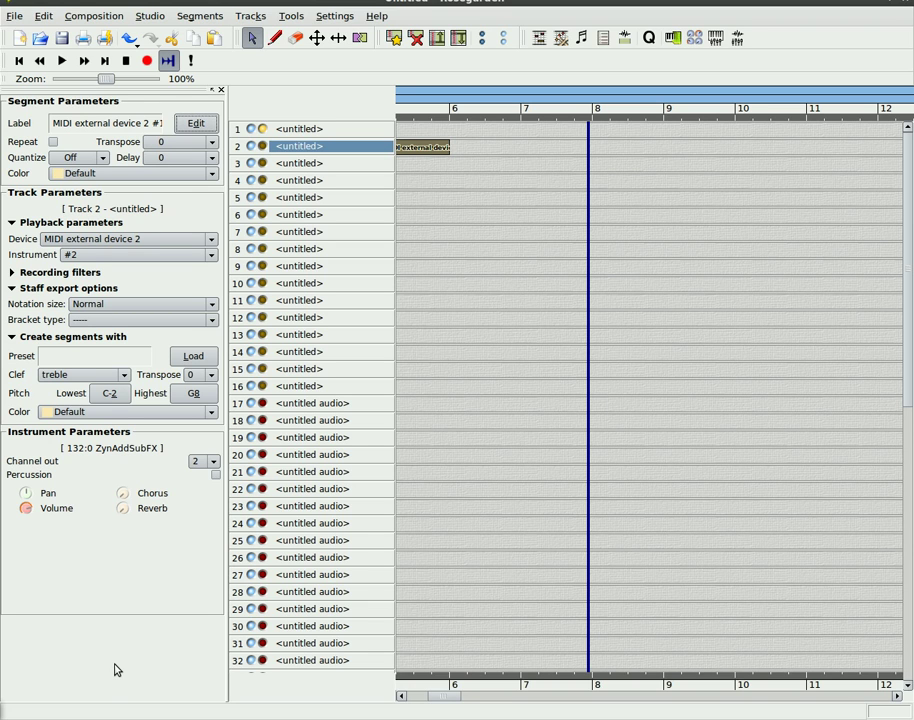
# Import superman.mid from the Desktop via File > Import, discarding the unsaved song, and play it
pyautogui.click(15, 17)
pyautogui.moveTo(38, 84)
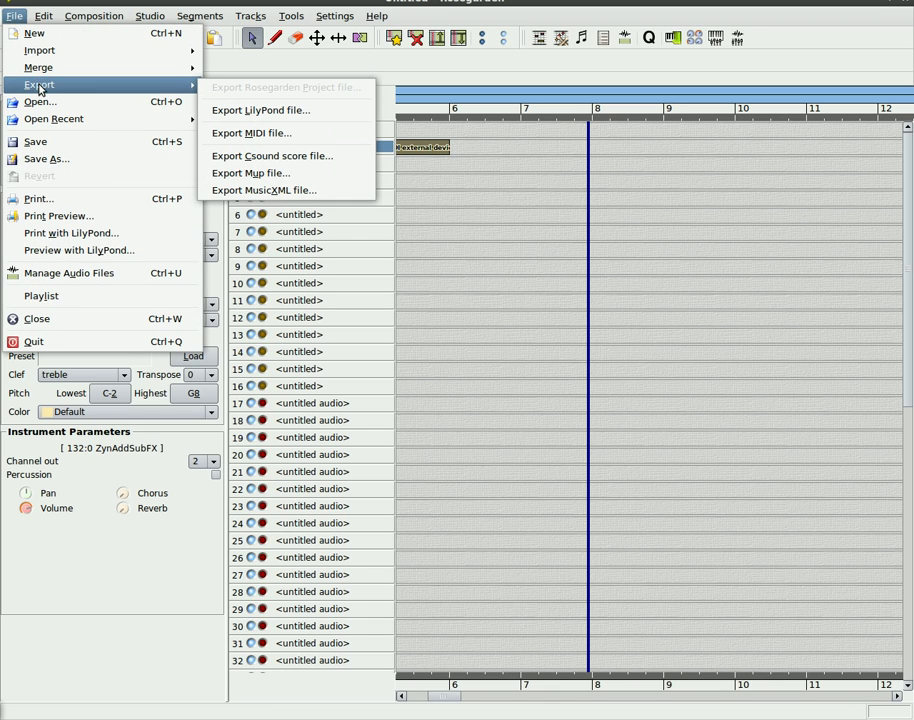
pyautogui.moveTo(50, 58)
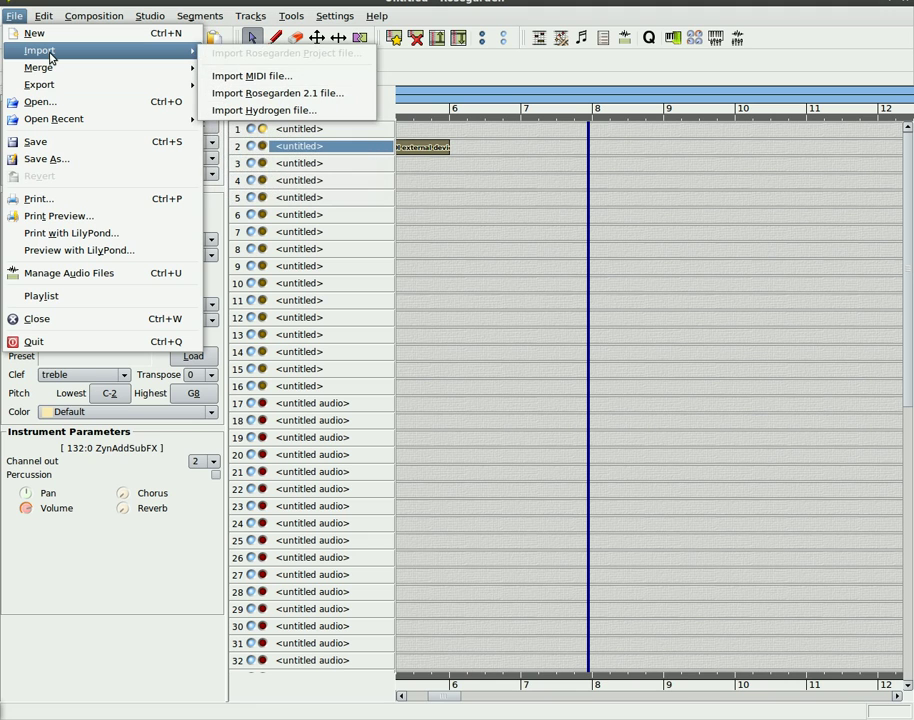
pyautogui.click(240, 76)
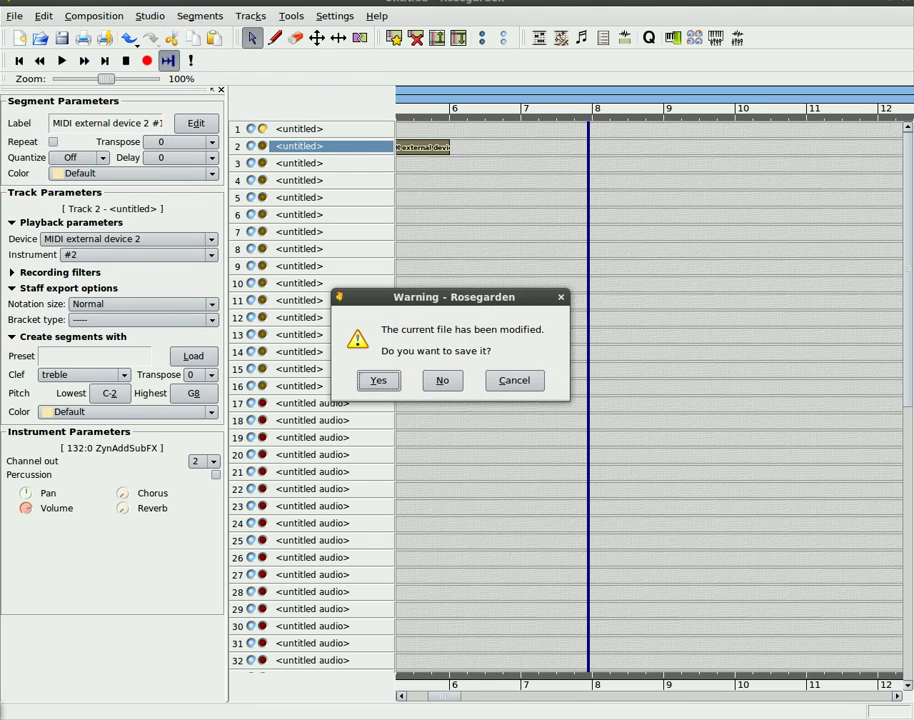
pyautogui.click(448, 386)
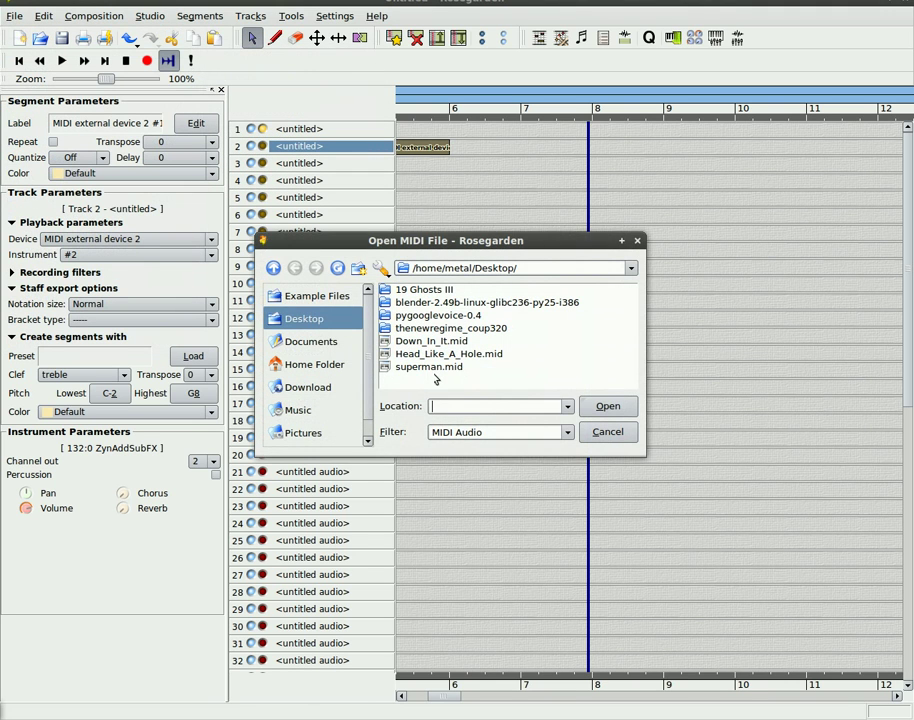
pyautogui.click(429, 368)
pyautogui.click(607, 406)
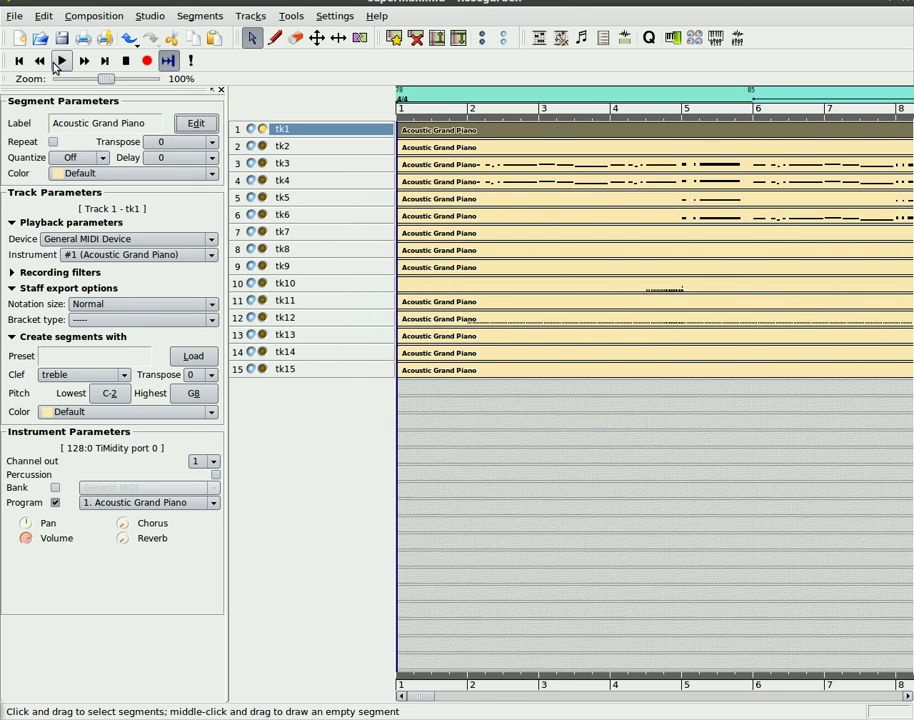
pyautogui.click(61, 61)
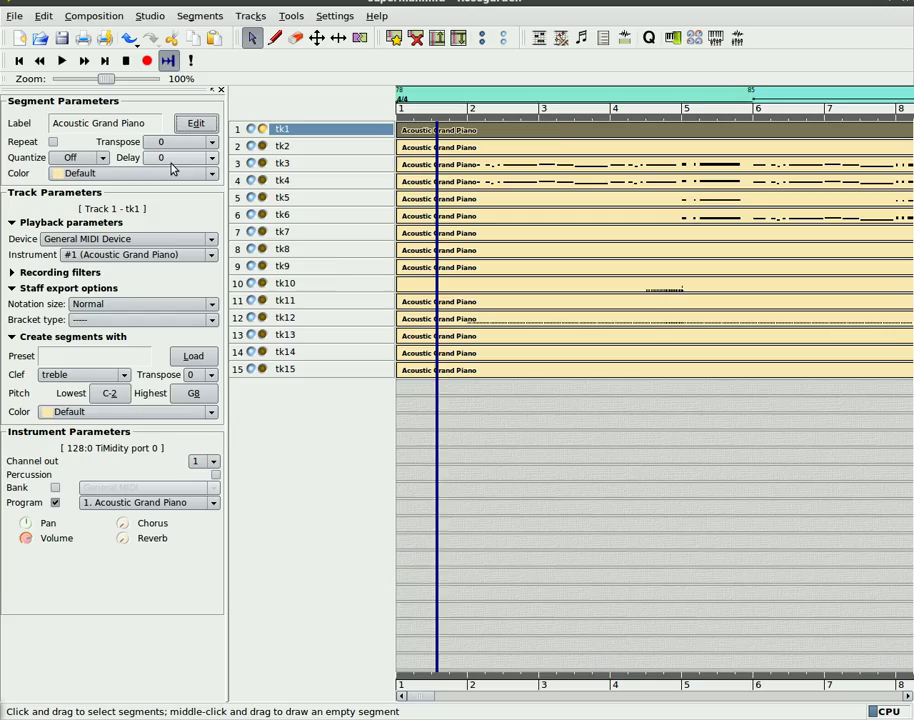
# In Ardour's mixer, disconnect ZynAddSubFX from both Audio 1 inputs
pyautogui.hotkey('alt', 'Tab')
pyautogui.hotkey('alt', 'Tab')
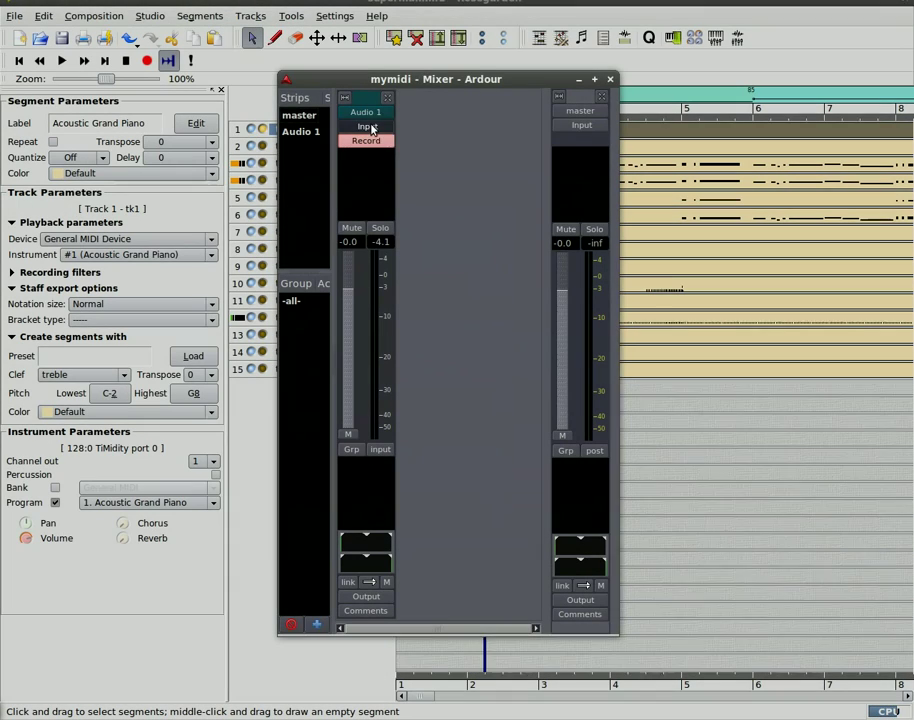
pyautogui.click(369, 127)
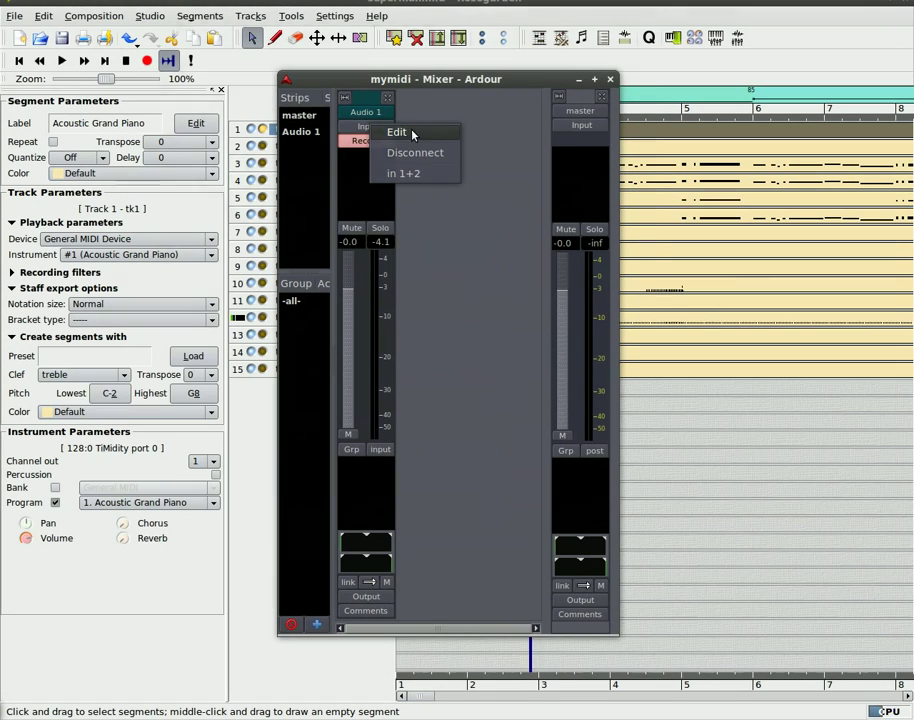
pyautogui.click(412, 133)
pyautogui.click(296, 120)
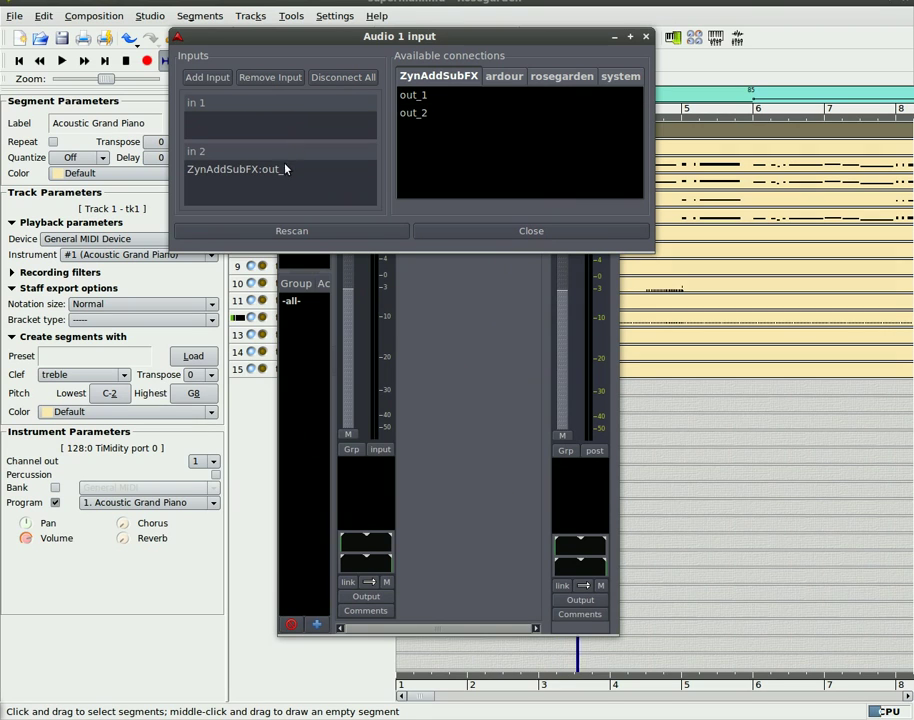
pyautogui.click(286, 174)
# Connect system capture_1 and capture_2 to Audio 1's in 1 and in 2
pyautogui.click(504, 76)
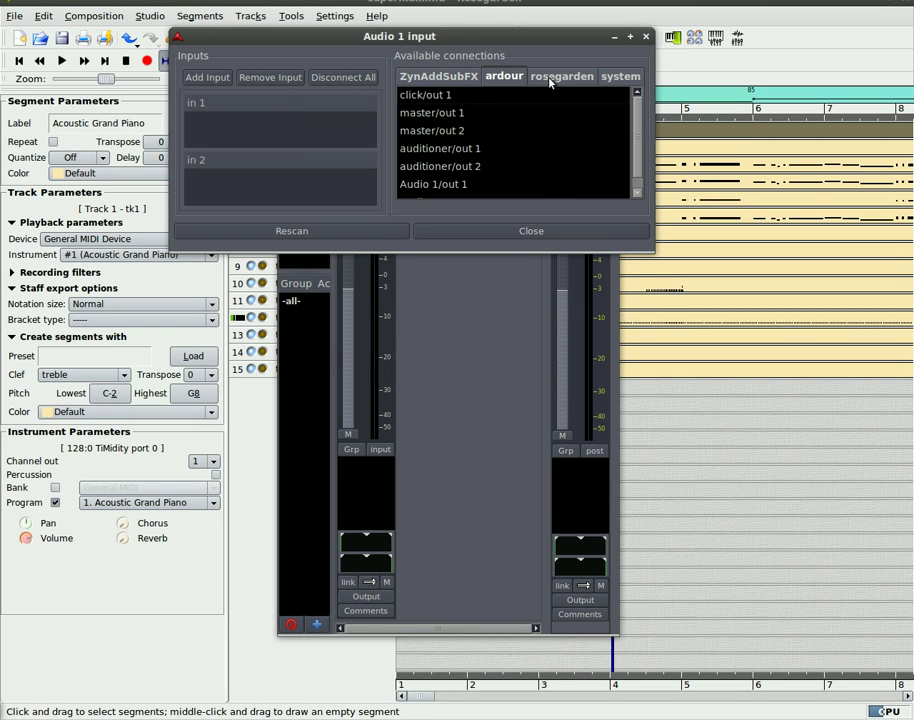
pyautogui.click(620, 76)
pyautogui.click(416, 94)
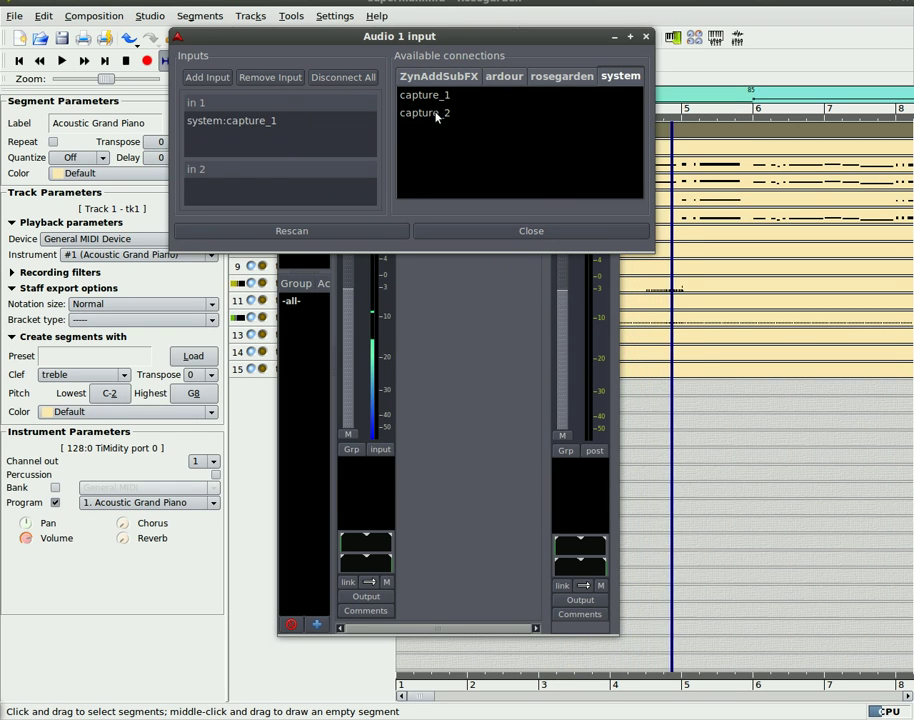
pyautogui.click(424, 113)
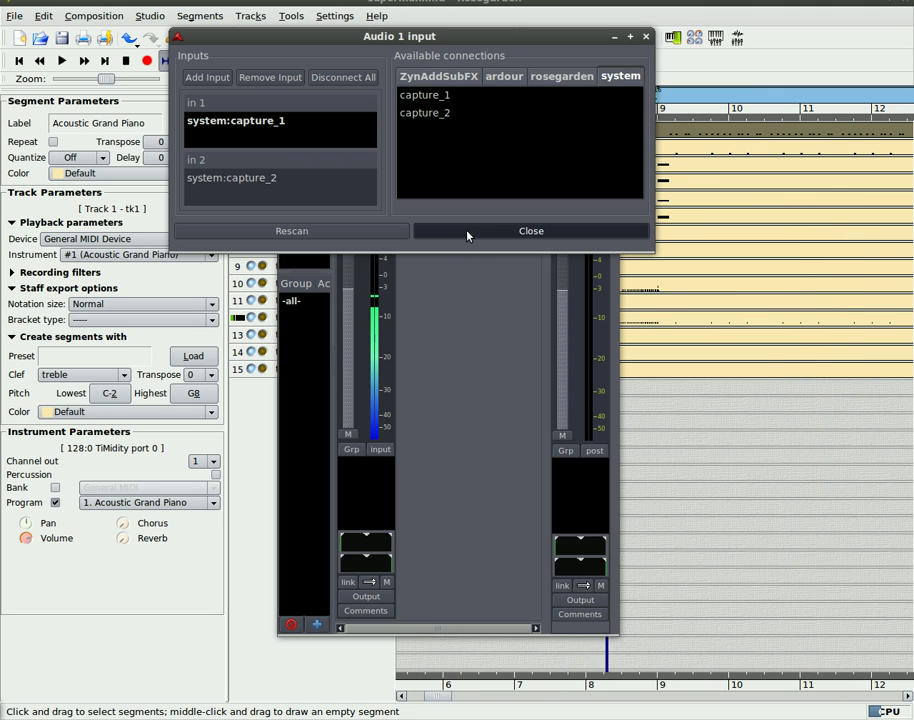
# Route Rosegarden master out L/R to Audio 1's in 1/in 2, removing the system capture ports
pyautogui.click(504, 76)
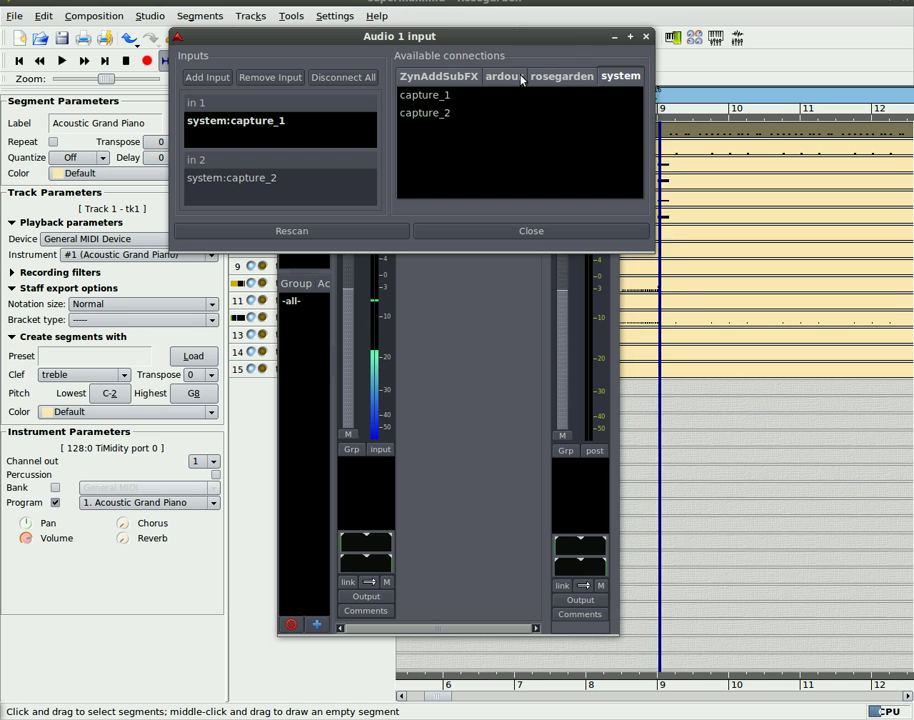
pyautogui.click(557, 77)
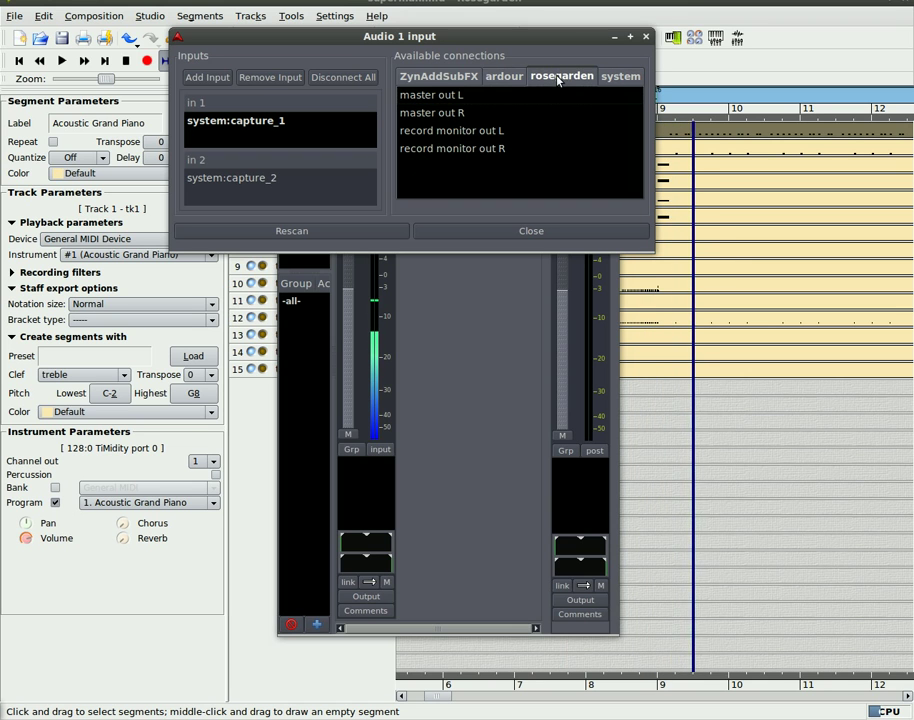
pyautogui.click(449, 97)
pyautogui.click(452, 114)
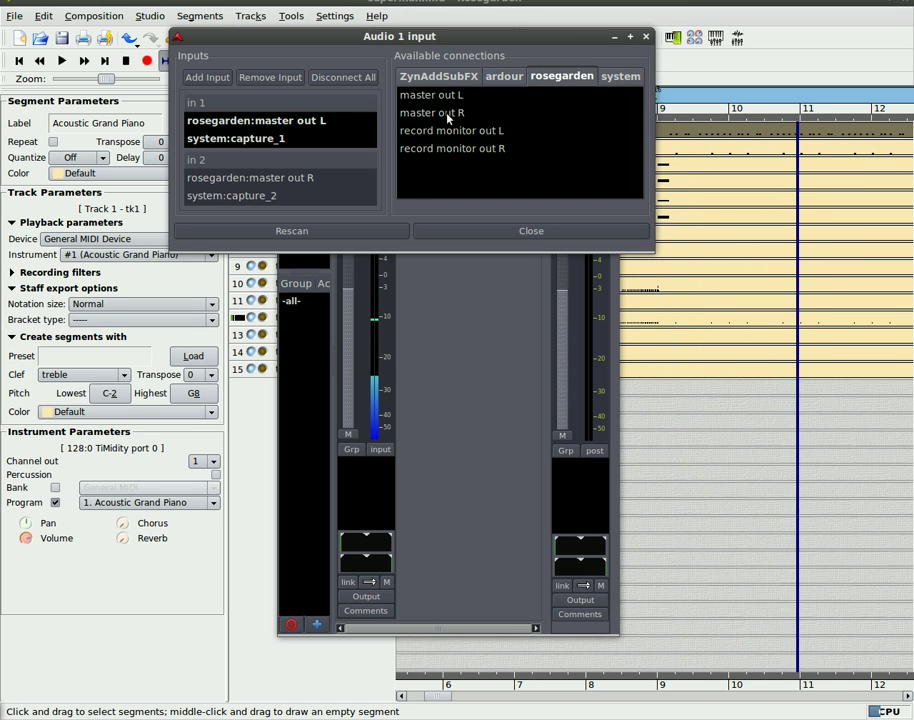
pyautogui.click(265, 138)
pyautogui.click(265, 186)
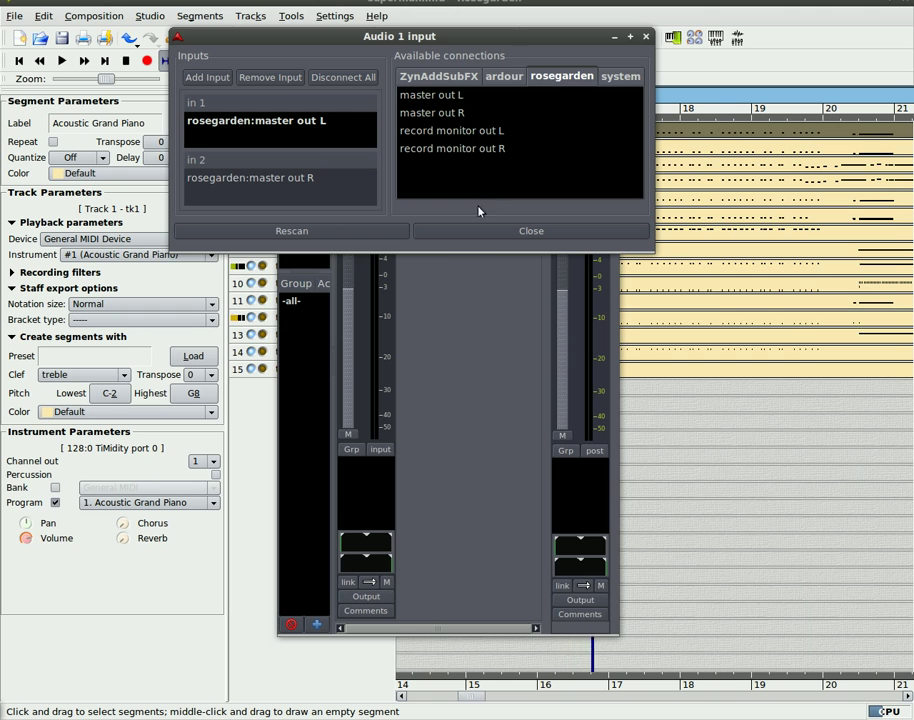
pyautogui.click(126, 60)
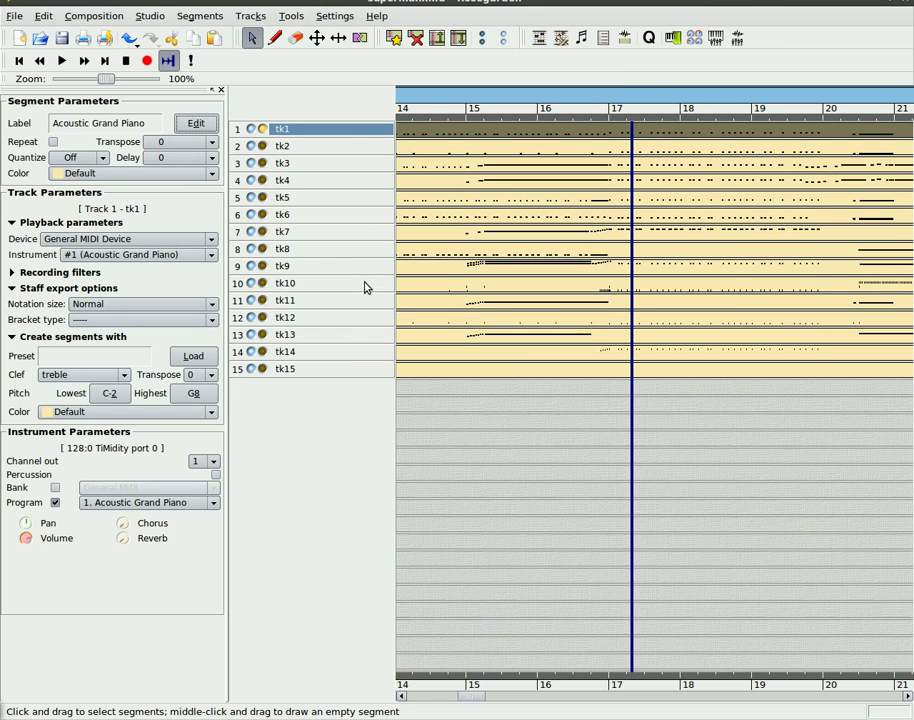